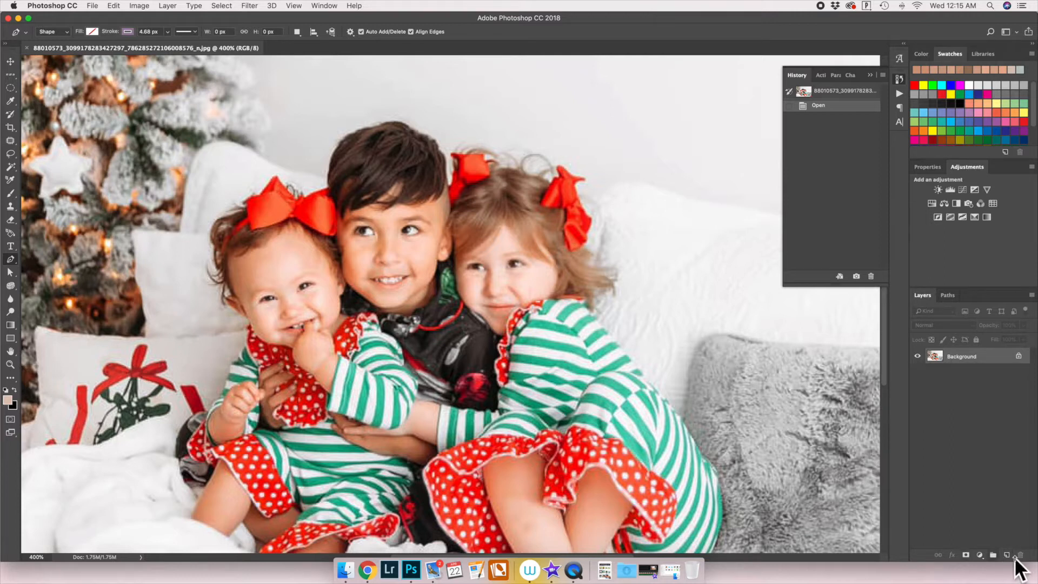
Add a new layer above the photo and outline the baby's hair bow with the Lasso tool.
{"action": "left_click", "coordinate": [1007, 556]}
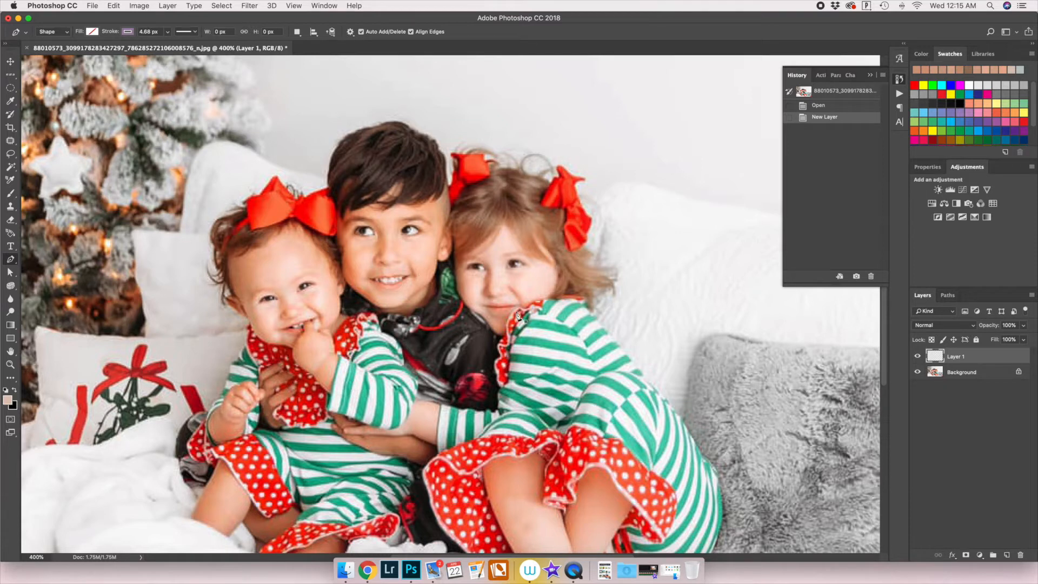
{"action": "key", "text": "l"}
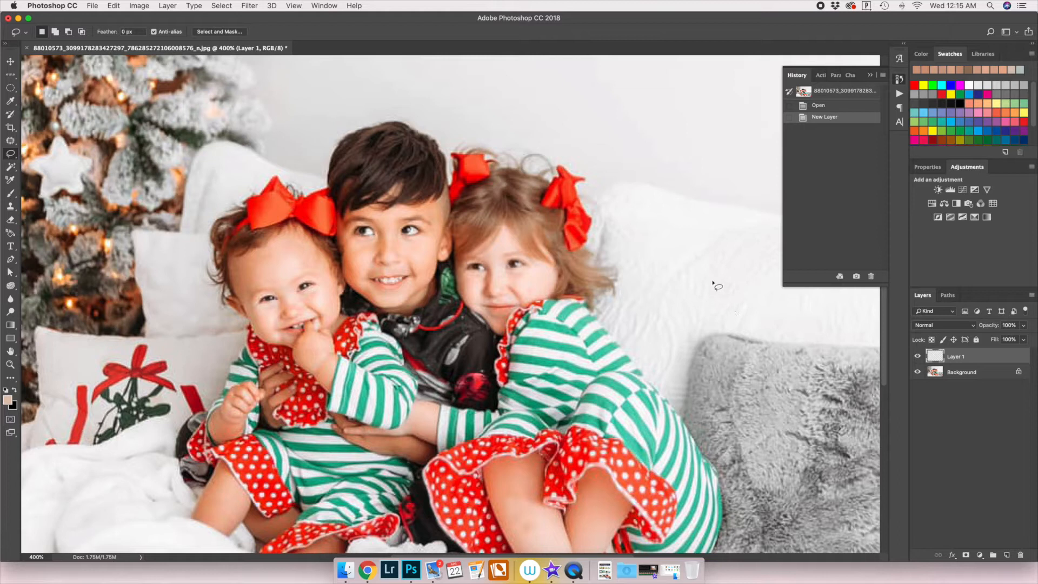
{"action": "scroll", "coordinate": [699, 279], "scroll_direction": "up", "scroll_amount": 2}
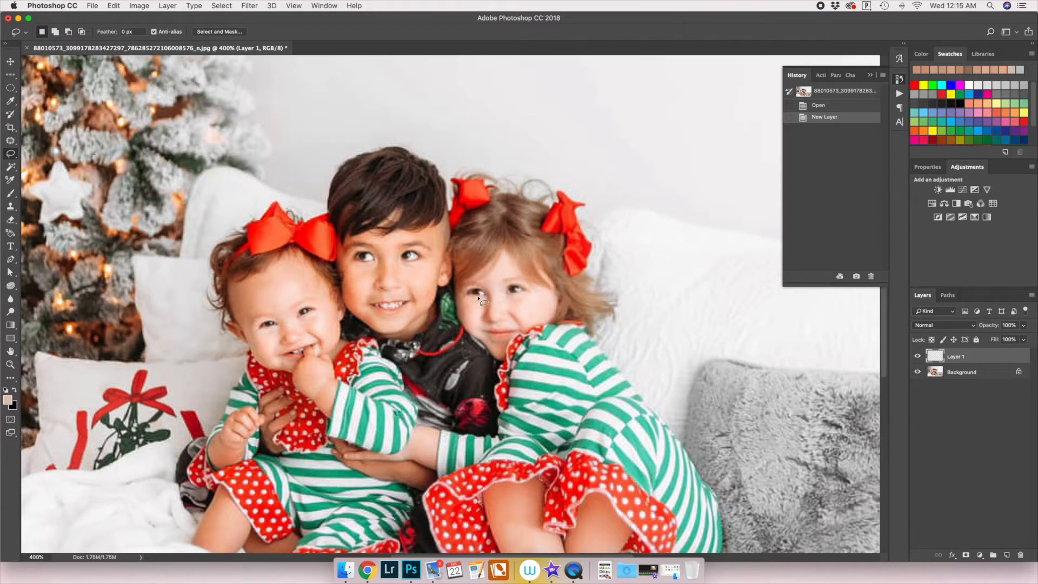
{"action": "key", "text": "super+plus"}
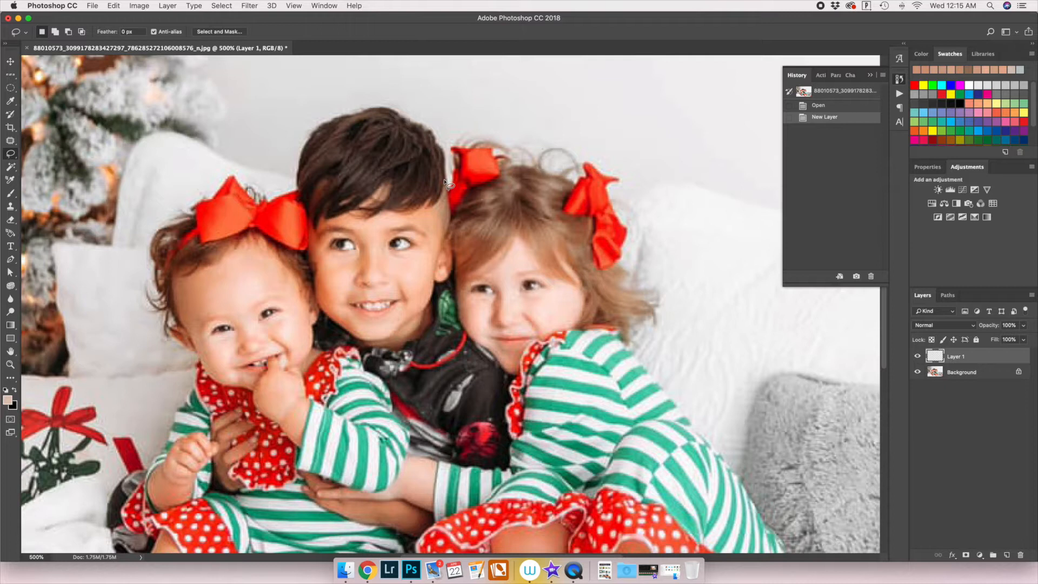
{"action": "key", "text": "w"}
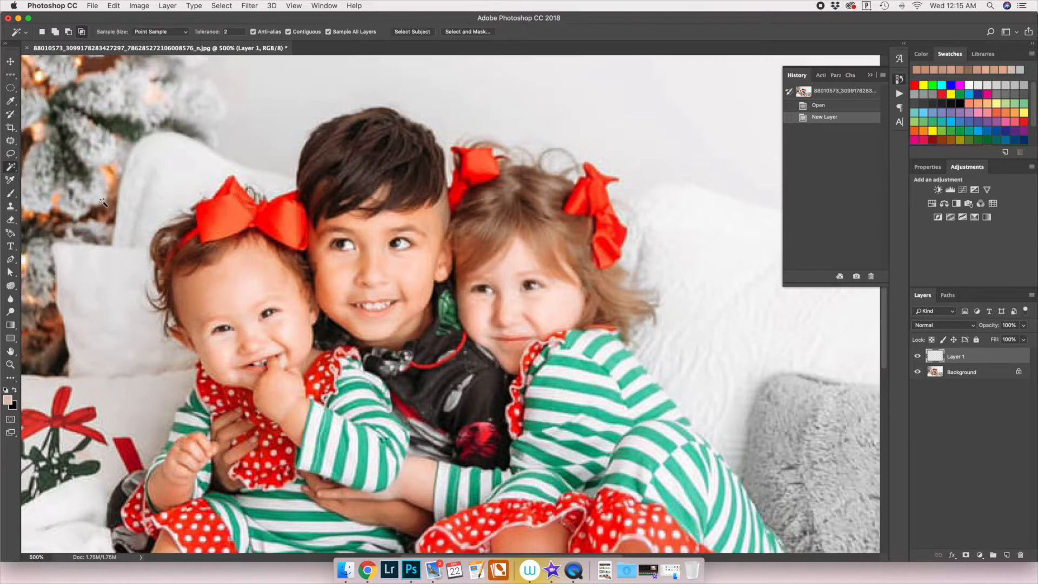
{"action": "right_click", "coordinate": [15, 168]}
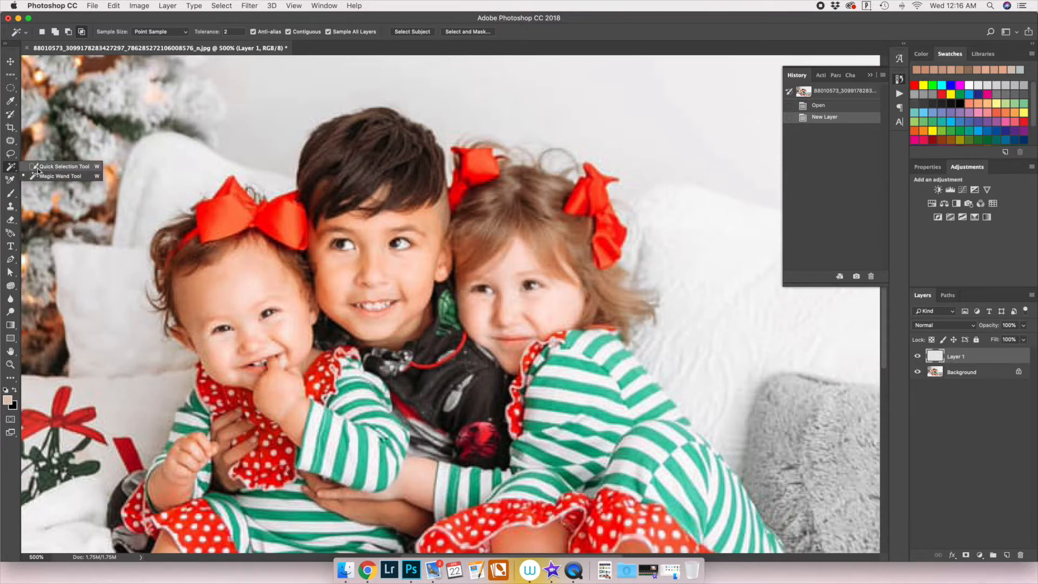
{"action": "left_click", "coordinate": [23, 176]}
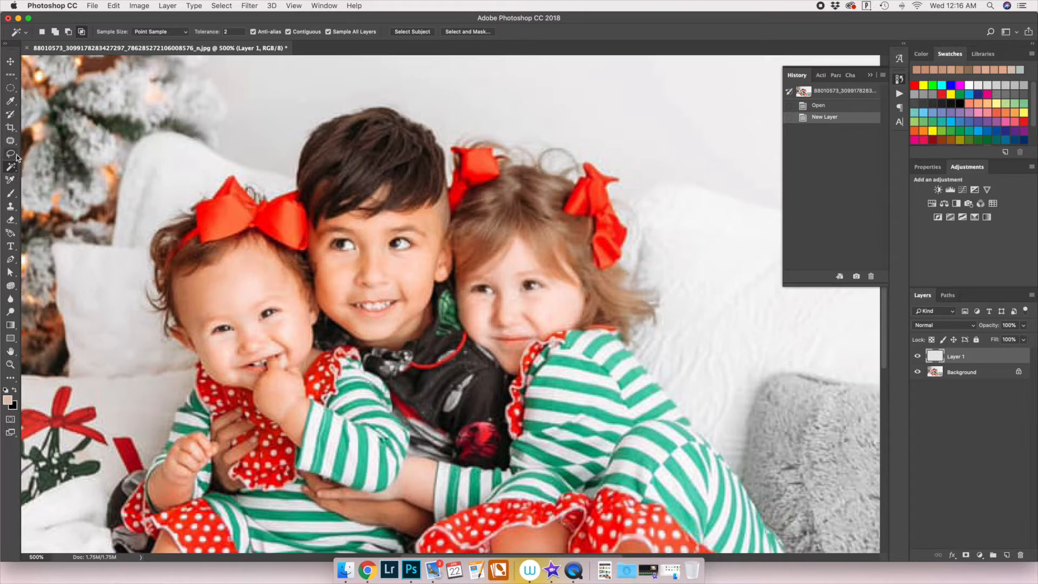
{"action": "left_click", "coordinate": [16, 156]}
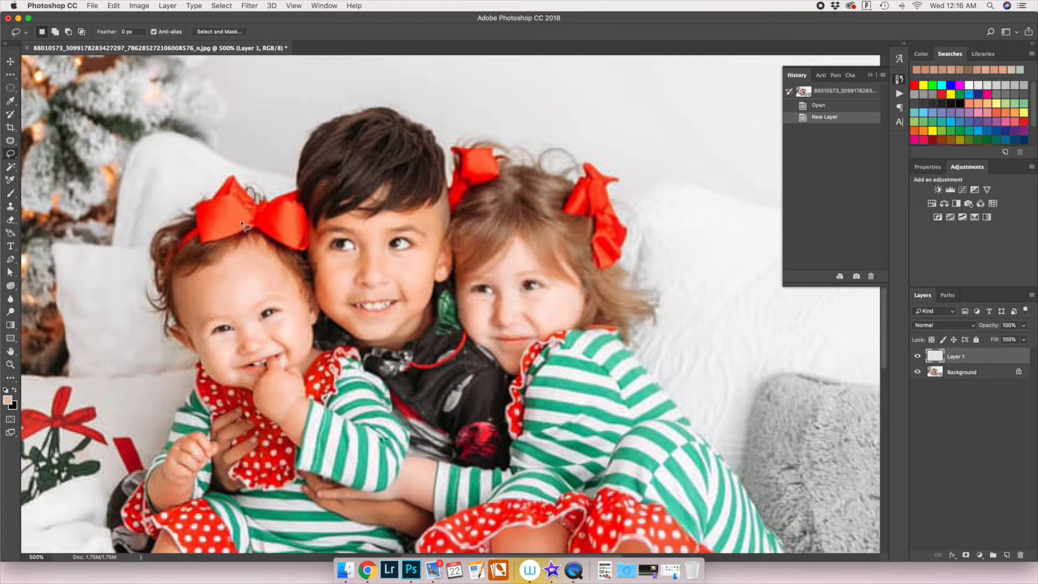
{"action": "mouse_move", "coordinate": [257, 226]}
{"action": "left_mouse_down"}
{"action": "mouse_move", "coordinate": [304, 252]}
{"action": "mouse_move", "coordinate": [302, 190]}
{"action": "mouse_move", "coordinate": [259, 207]}
{"action": "mouse_move", "coordinate": [235, 175]}
{"action": "mouse_move", "coordinate": [195, 209]}
{"action": "mouse_move", "coordinate": [200, 243]}
{"action": "mouse_move", "coordinate": [257, 232]}
{"action": "left_mouse_up"}
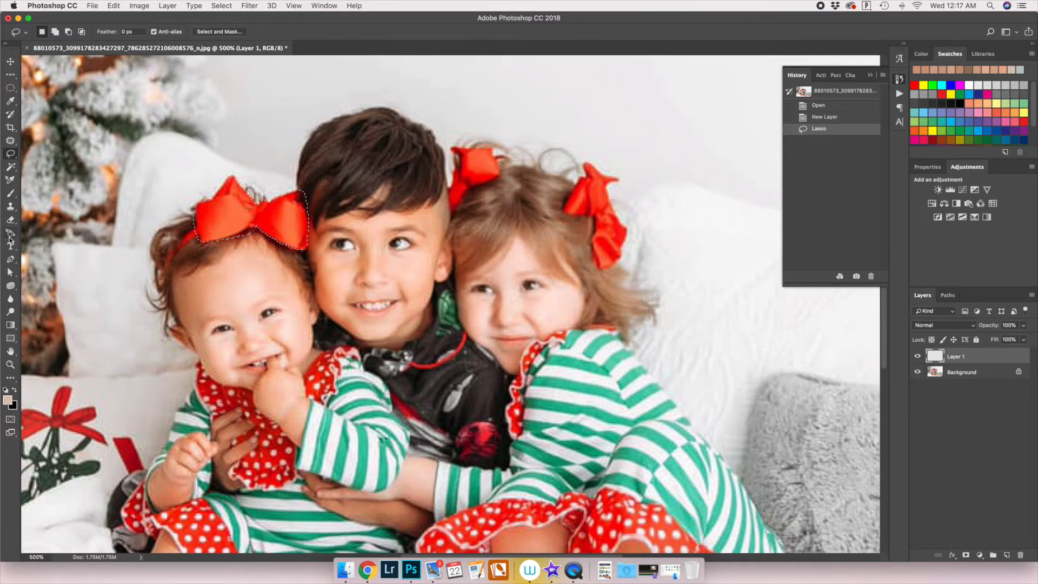
Fill the bow selection using the Paint Bucket with bright red sampled from the bow, and deselect it.
{"action": "left_click", "coordinate": [11, 326]}
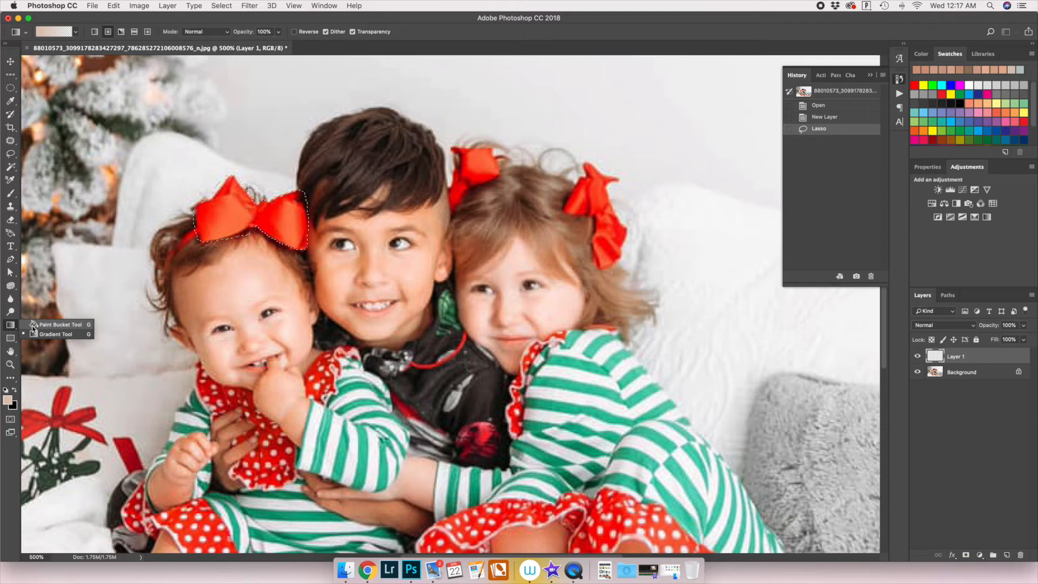
{"action": "left_click", "coordinate": [32, 325]}
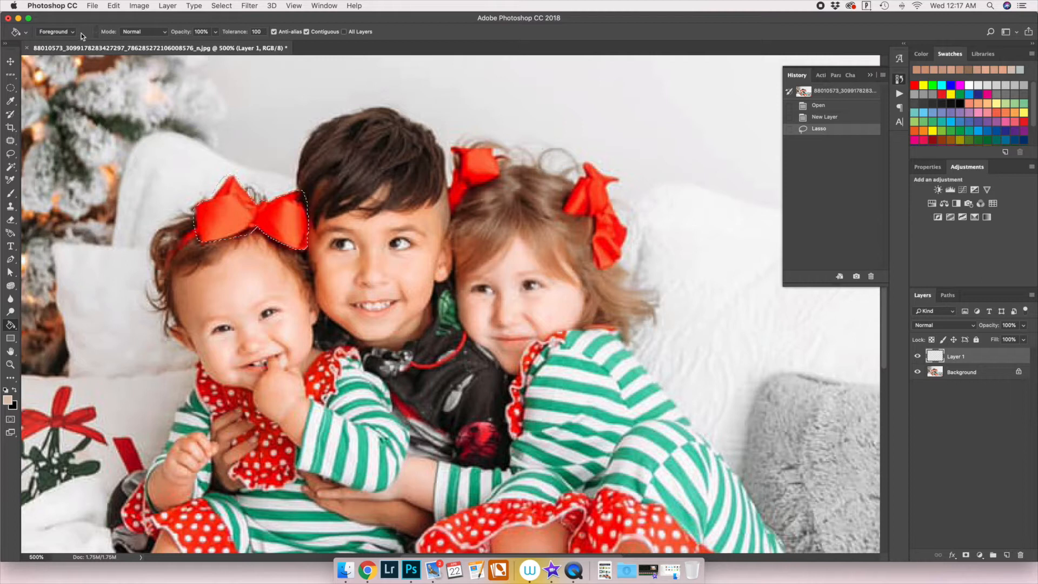
{"action": "left_click", "coordinate": [274, 213], "text": "alt"}
{"action": "left_click_drag", "start_coordinate": [296, 223], "coordinate": [265, 213]}
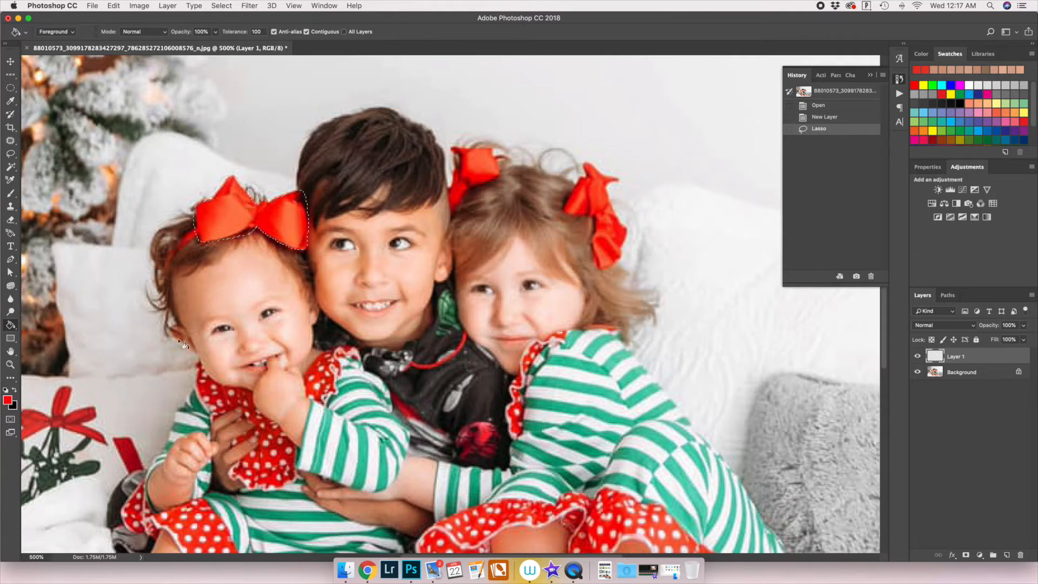
{"action": "left_click", "coordinate": [277, 221]}
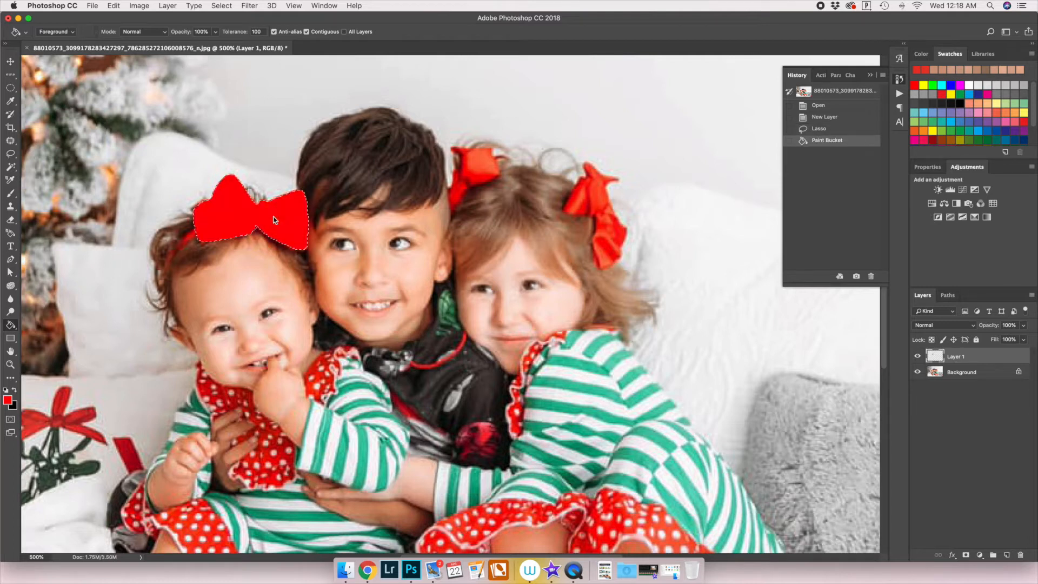
{"action": "key", "text": "Return"}
{"action": "key", "text": "super+d"}
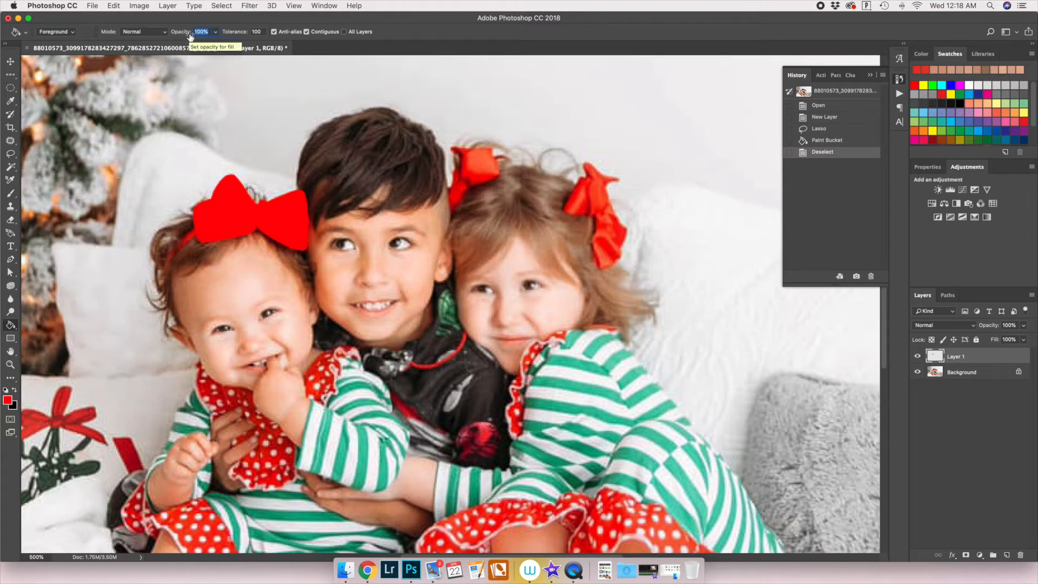
{"action": "key", "text": "Return"}
Lasso the baby's headband beside the bow, fill it with the same red, and deselect it.
{"action": "key", "text": "l"}
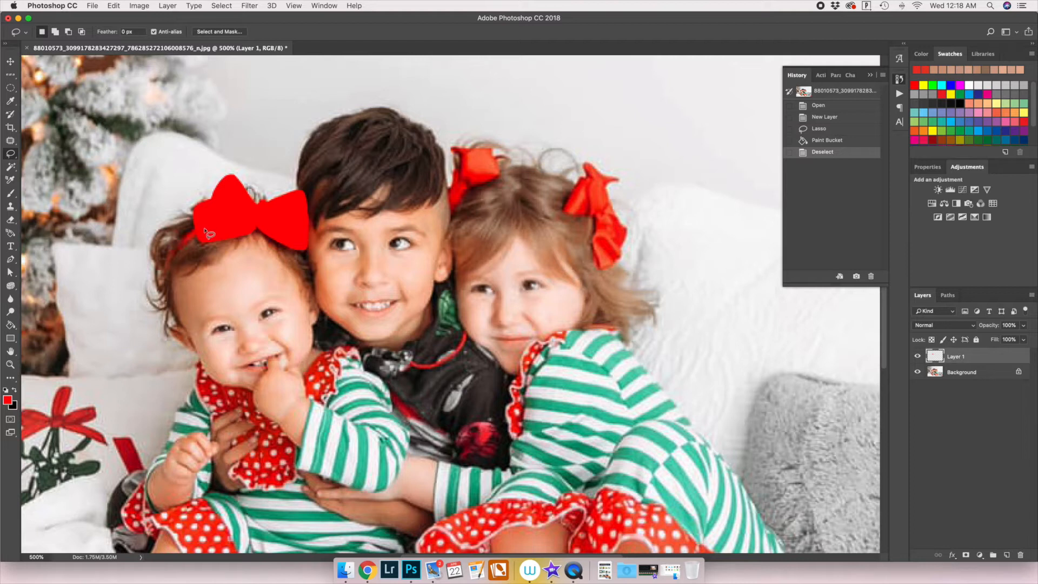
{"action": "mouse_move", "coordinate": [194, 236]}
{"action": "left_mouse_down"}
{"action": "mouse_move", "coordinate": [165, 283]}
{"action": "mouse_move", "coordinate": [166, 258]}
{"action": "mouse_move", "coordinate": [201, 234]}
{"action": "left_mouse_up"}
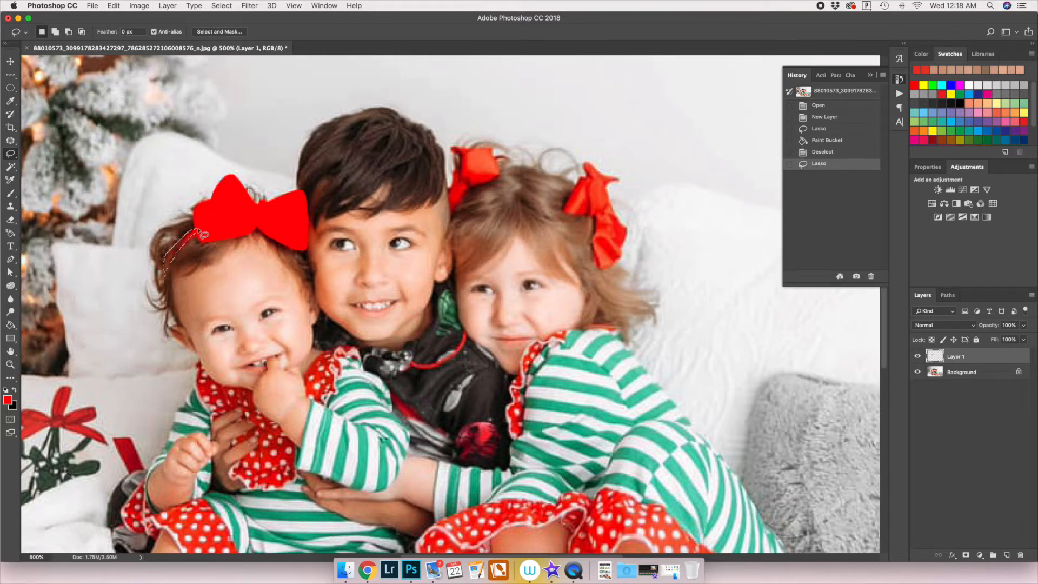
{"action": "key", "text": "g"}
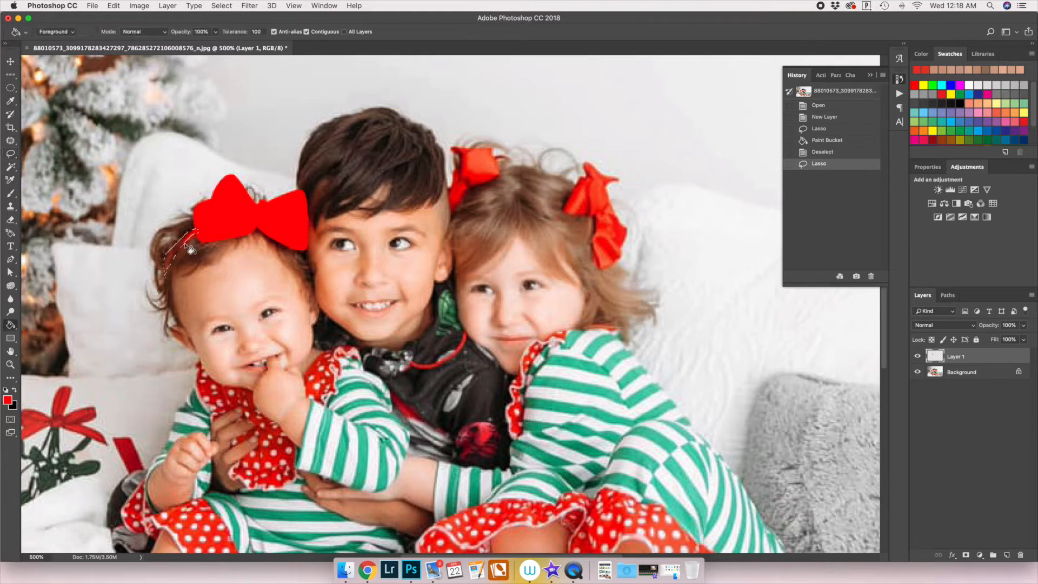
{"action": "left_click", "coordinate": [185, 245]}
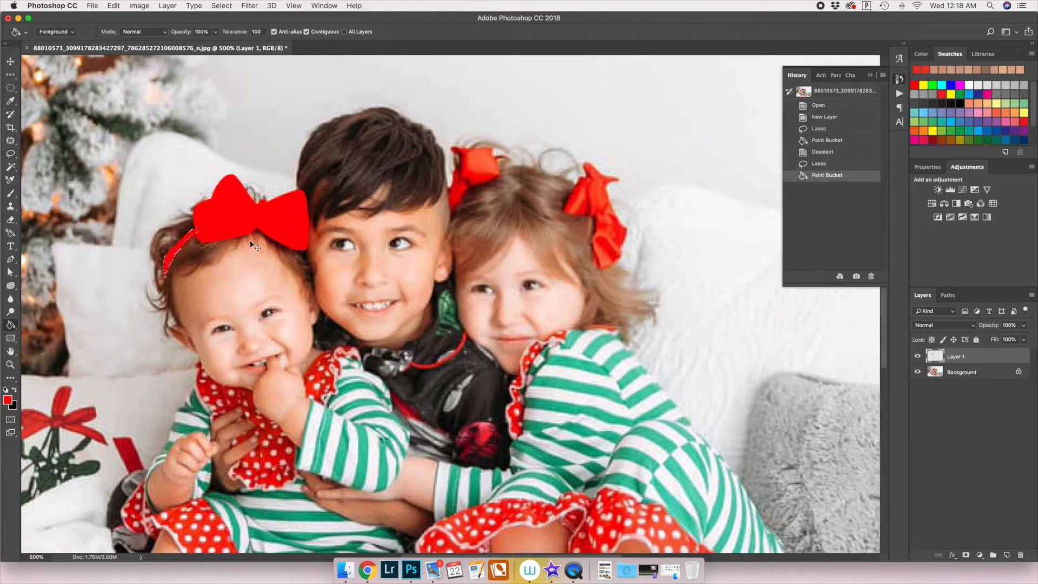
{"action": "key", "text": "super+d"}
Compare the red bow and headband fill with the original photo by toggling Layer 1's visibility.
{"action": "left_click", "coordinate": [917, 357]}
{"action": "left_click", "coordinate": [918, 357]}
{"action": "left_click", "coordinate": [918, 357]}
{"action": "left_click", "coordinate": [917, 357]}
{"action": "left_click", "coordinate": [918, 357]}
{"action": "left_click", "coordinate": [918, 357]}
{"action": "left_click", "coordinate": [918, 357]}
{"action": "left_click", "coordinate": [918, 357]}
{"action": "left_click", "coordinate": [918, 356]}
{"action": "left_click", "coordinate": [917, 357]}
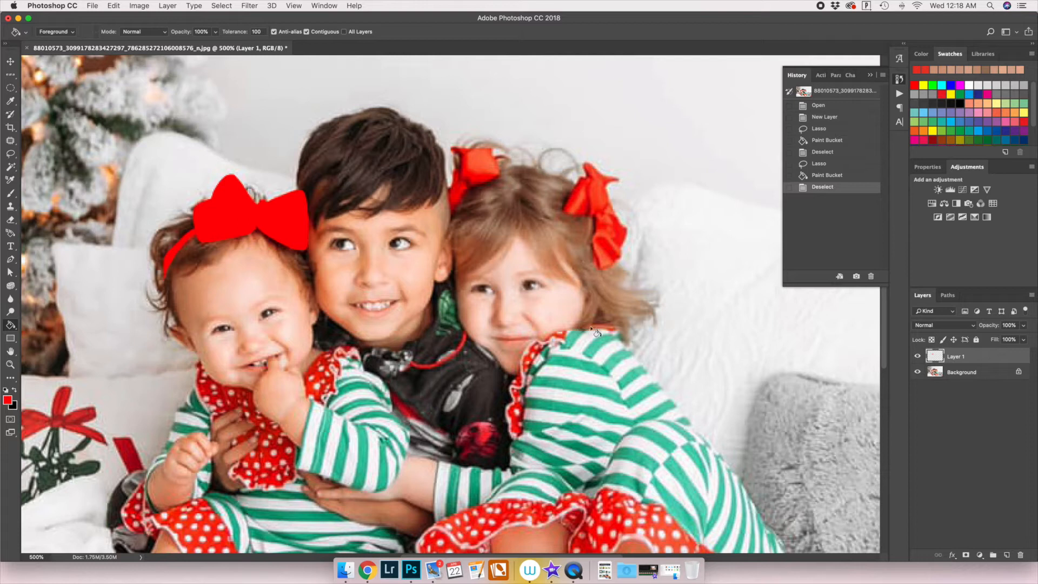
Add a new layer between the photo and the bow layer, and lasso the baby's hair behind the headband and bow.
{"action": "left_click", "coordinate": [978, 374]}
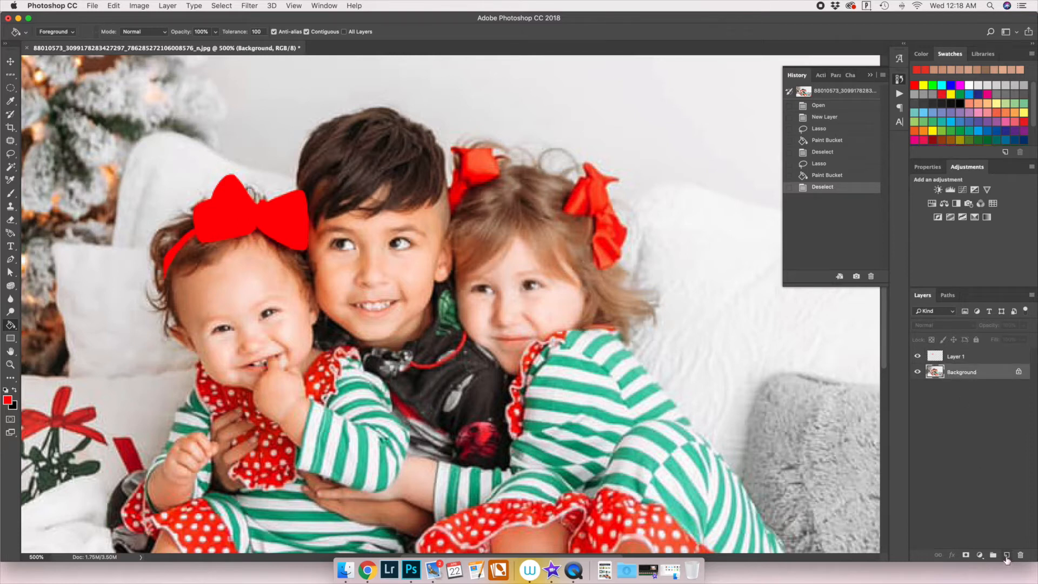
{"action": "left_click", "coordinate": [1008, 556]}
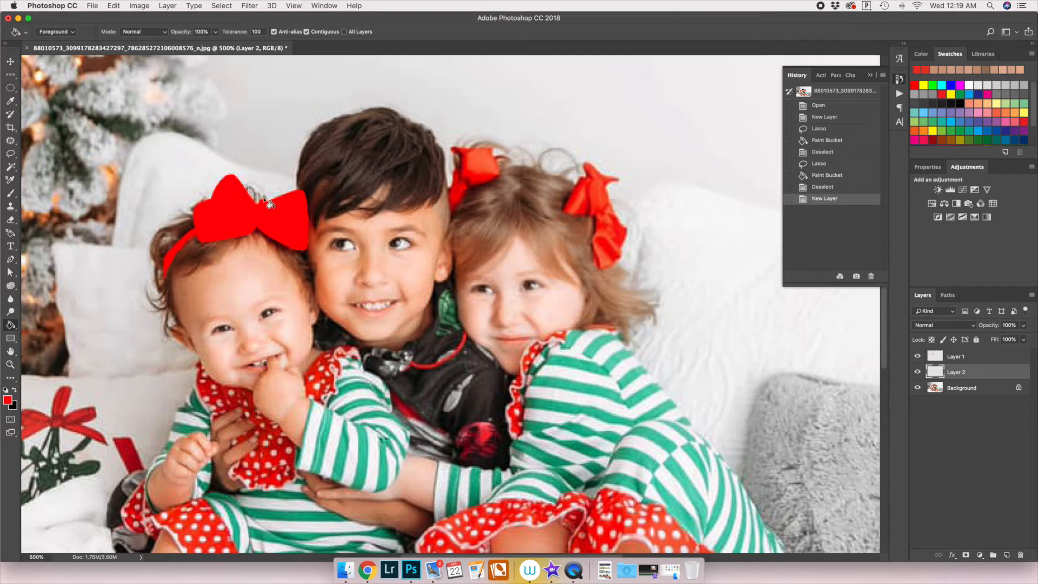
{"action": "key", "text": "l"}
{"action": "mouse_move", "coordinate": [262, 204]}
{"action": "left_mouse_down"}
{"action": "mouse_move", "coordinate": [195, 225]}
{"action": "mouse_move", "coordinate": [155, 230]}
{"action": "mouse_move", "coordinate": [161, 296]}
{"action": "mouse_move", "coordinate": [166, 258]}
{"action": "mouse_move", "coordinate": [202, 231]}
{"action": "left_mouse_up"}
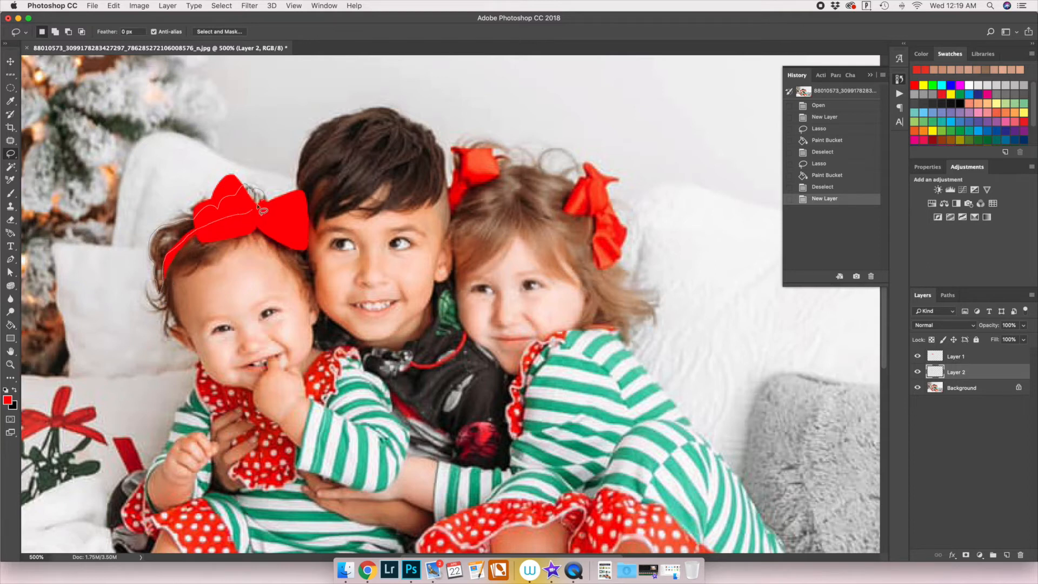
{"action": "left_click_drag", "start_coordinate": [268, 202], "coordinate": [173, 262]}
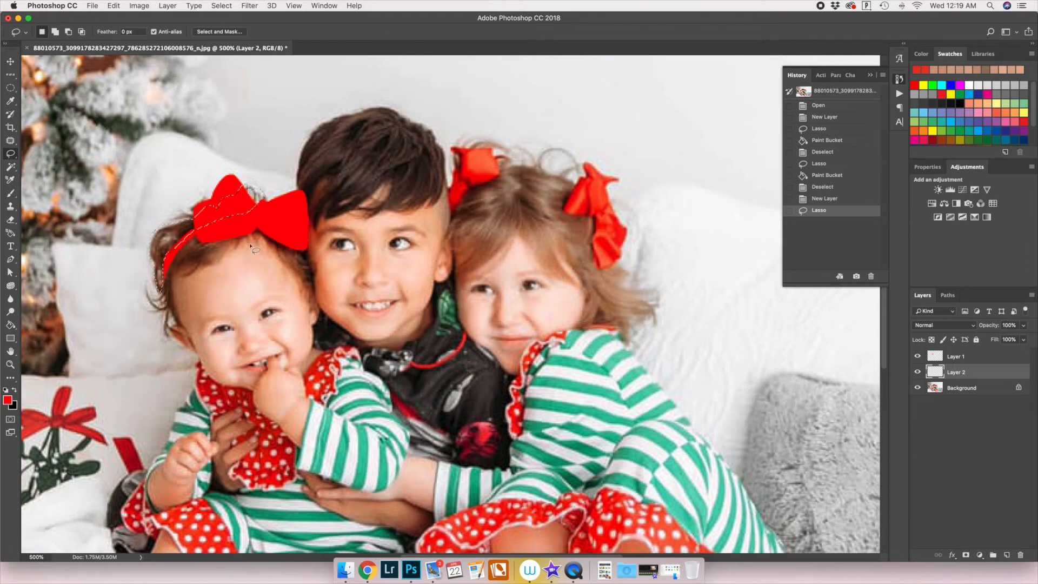
Fill the selected hair behind the headband with dark brown sampled from the baby's hair, and deselect it.
{"action": "key", "text": "b"}
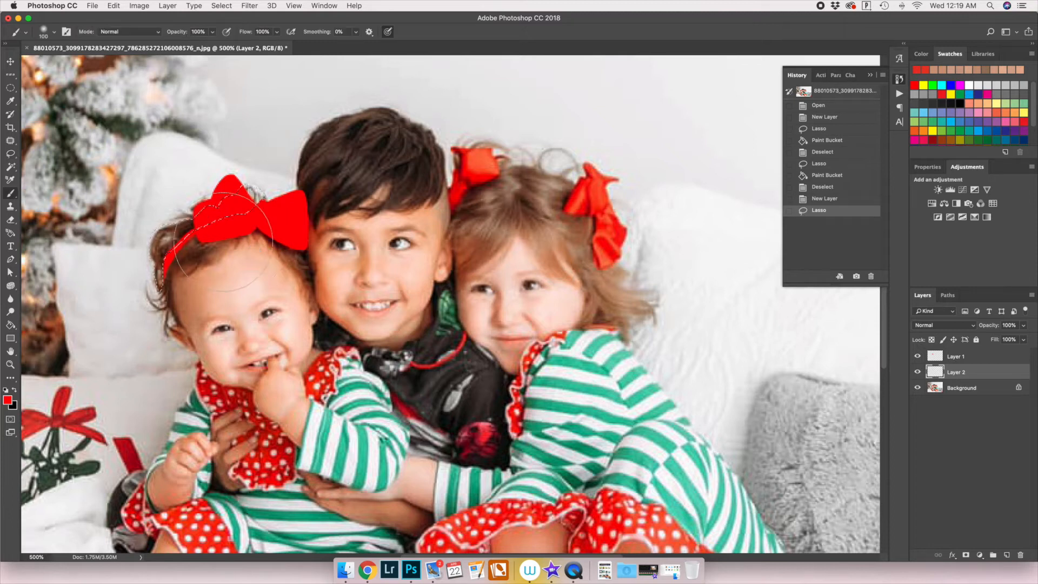
{"action": "key", "text": "g"}
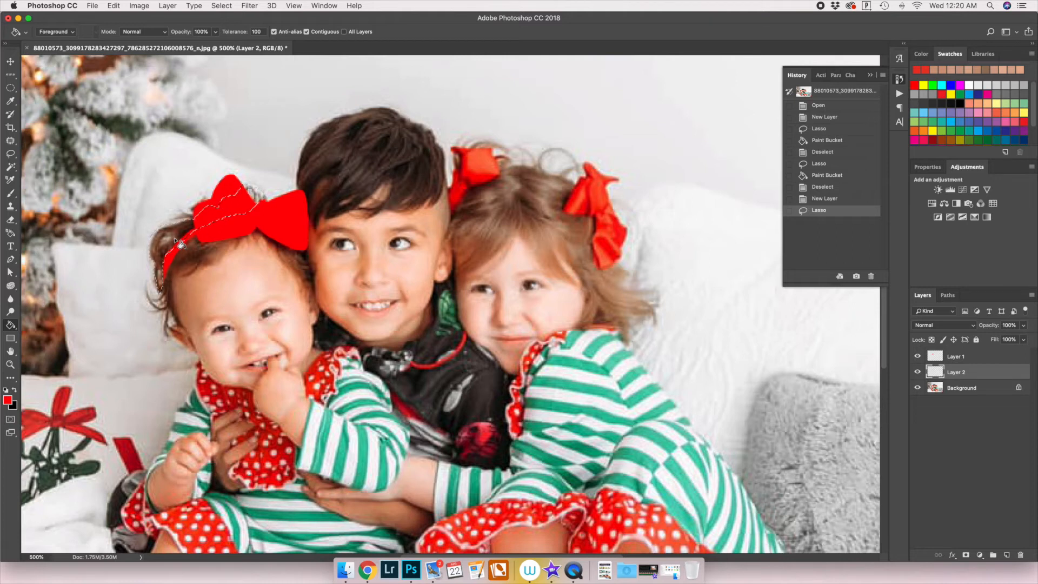
{"action": "left_click", "coordinate": [184, 234], "text": "alt"}
{"action": "left_click", "coordinate": [182, 236]}
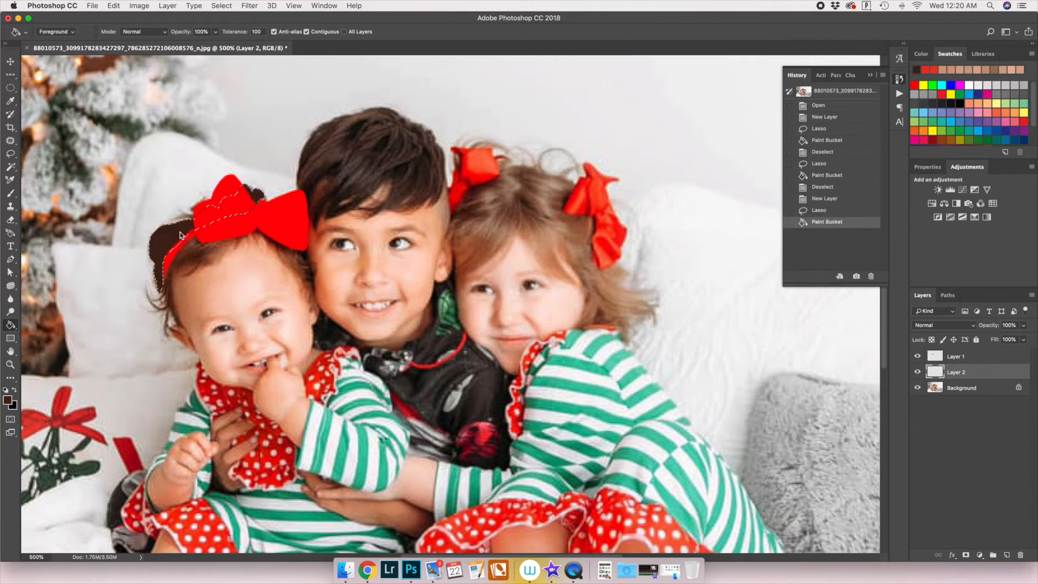
{"action": "key", "text": "Return"}
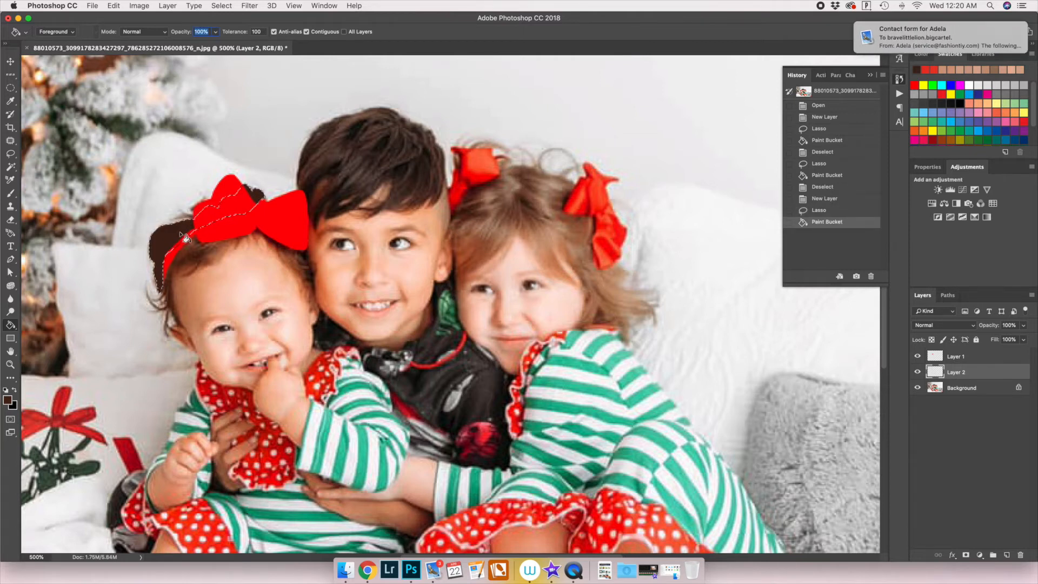
{"action": "key", "text": "super+d"}
Move the hair layer out of its place in the layer order and return it beneath the bow layer.
{"action": "key", "text": "Home"}
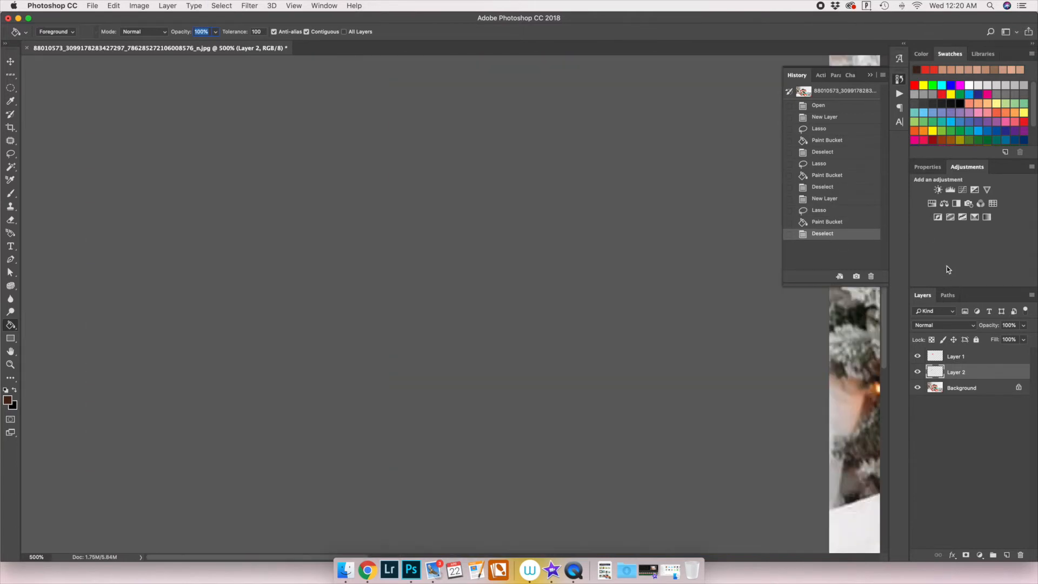
{"action": "scroll", "coordinate": [615, 289], "scroll_direction": "right", "scroll_amount": 10}
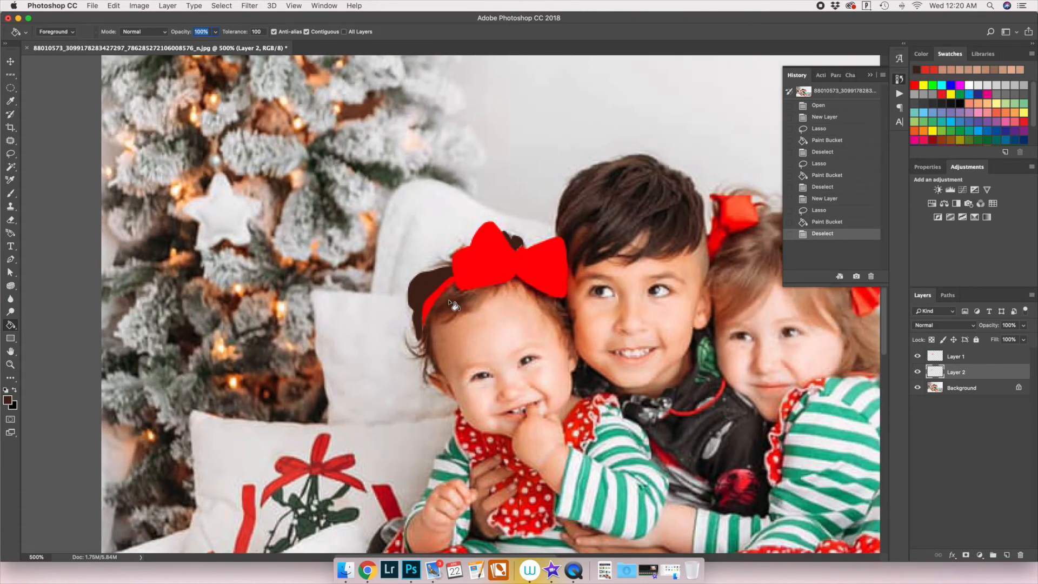
{"action": "scroll", "coordinate": [455, 302], "scroll_direction": "right", "scroll_amount": 2}
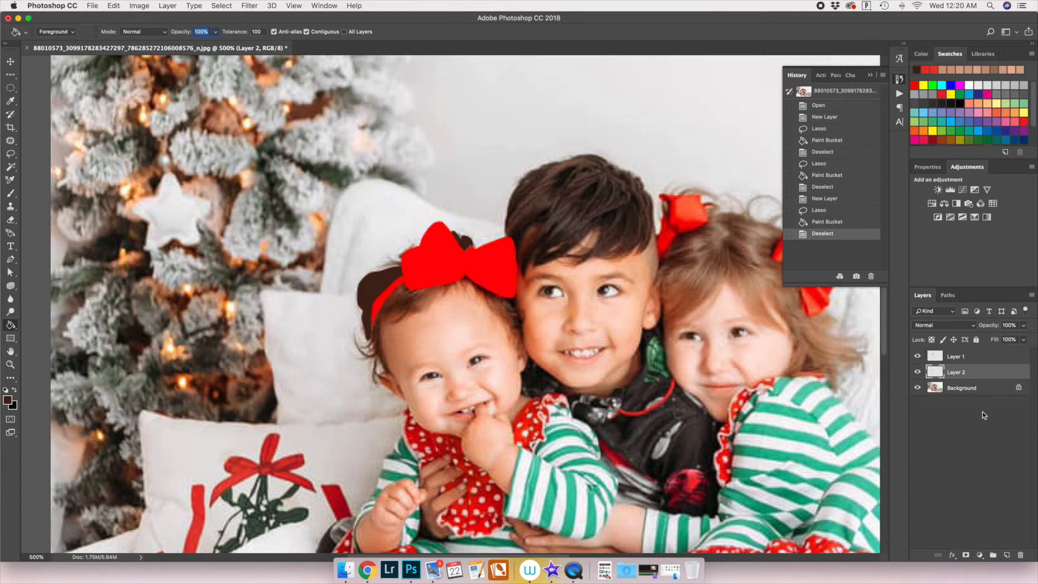
{"action": "mouse_move", "coordinate": [960, 379]}
{"action": "left_mouse_down"}
{"action": "mouse_move", "coordinate": [958, 354]}
{"action": "mouse_move", "coordinate": [957, 380]}
{"action": "left_mouse_up"}
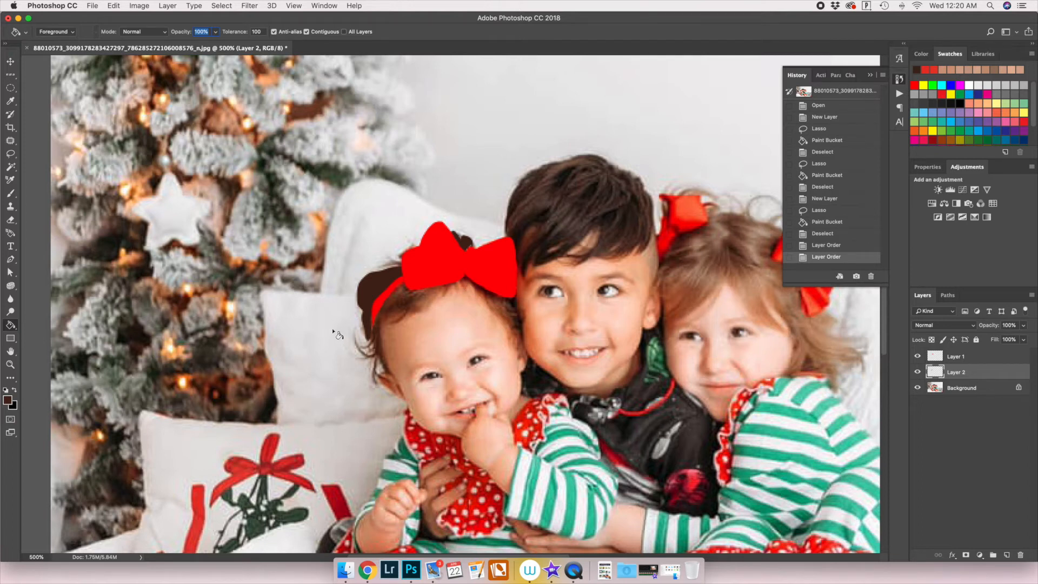
Lasso the baby's front hair along the forehead and temples, fill it with the dark brown on Layer 2, and deselect it.
{"action": "scroll", "coordinate": [329, 333], "scroll_direction": "right", "scroll_amount": 5}
{"action": "scroll", "coordinate": [327, 332], "scroll_direction": "down", "scroll_amount": 1}
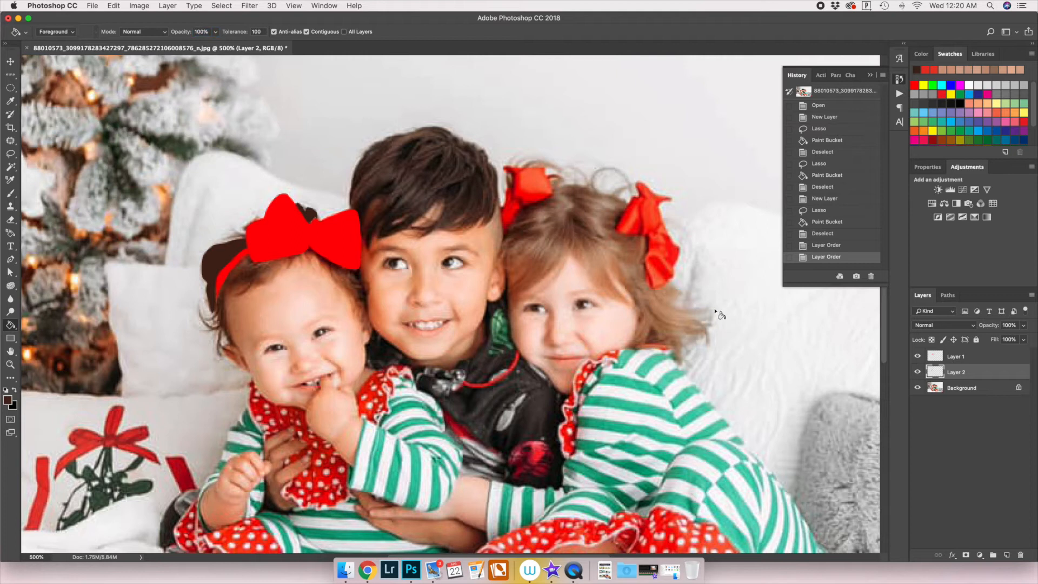
{"action": "key", "text": "p"}
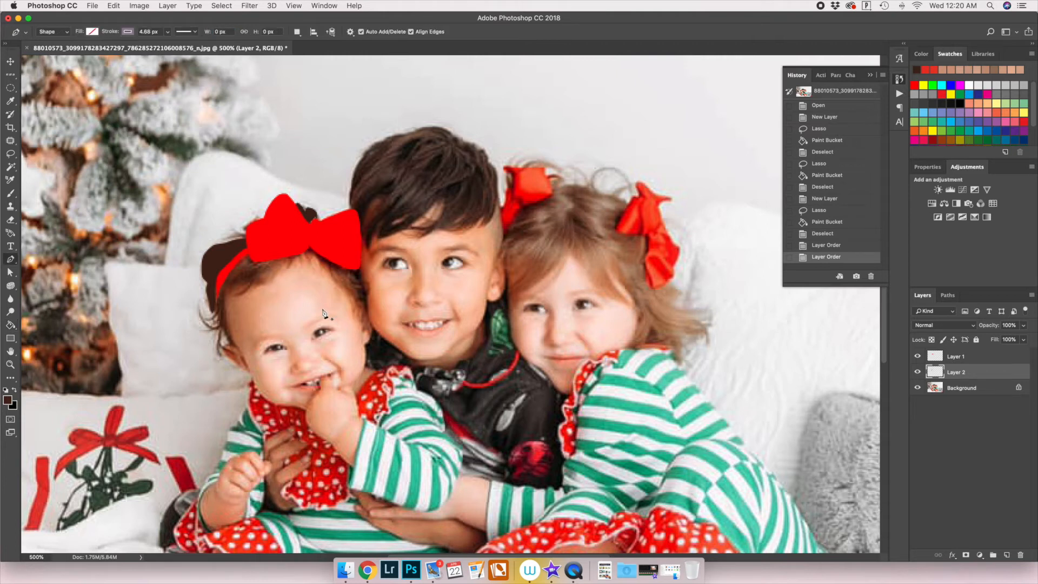
{"action": "key", "text": "l"}
{"action": "mouse_move", "coordinate": [306, 260]}
{"action": "left_mouse_down"}
{"action": "mouse_move", "coordinate": [224, 299]}
{"action": "mouse_move", "coordinate": [229, 347]}
{"action": "mouse_move", "coordinate": [218, 298]}
{"action": "mouse_move", "coordinate": [256, 253]}
{"action": "mouse_move", "coordinate": [275, 262]}
{"action": "mouse_move", "coordinate": [314, 253]}
{"action": "mouse_move", "coordinate": [352, 271]}
{"action": "mouse_move", "coordinate": [367, 312]}
{"action": "mouse_move", "coordinate": [359, 322]}
{"action": "mouse_move", "coordinate": [312, 254]}
{"action": "left_mouse_up"}
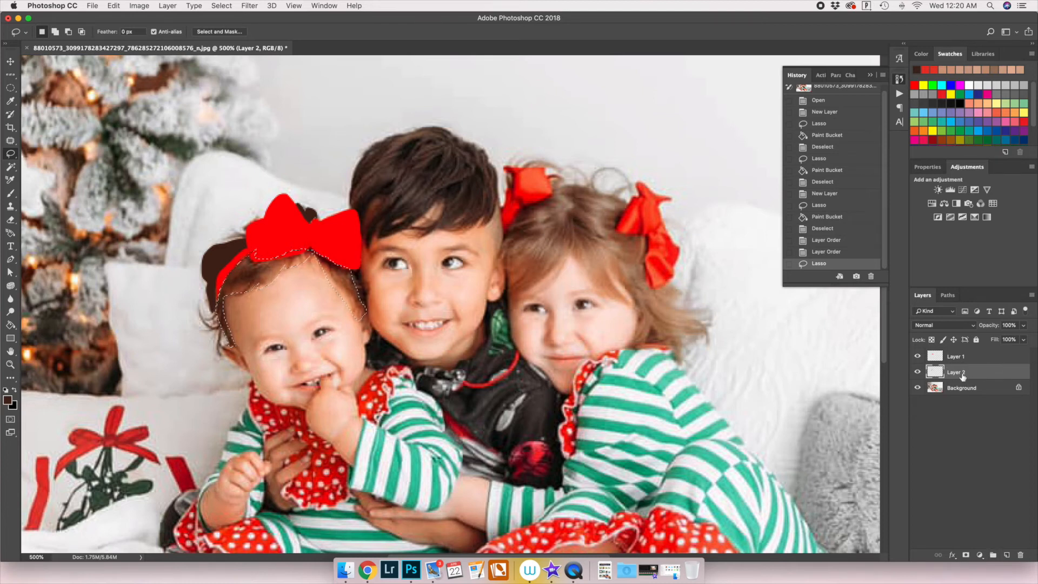
{"action": "key", "text": "g"}
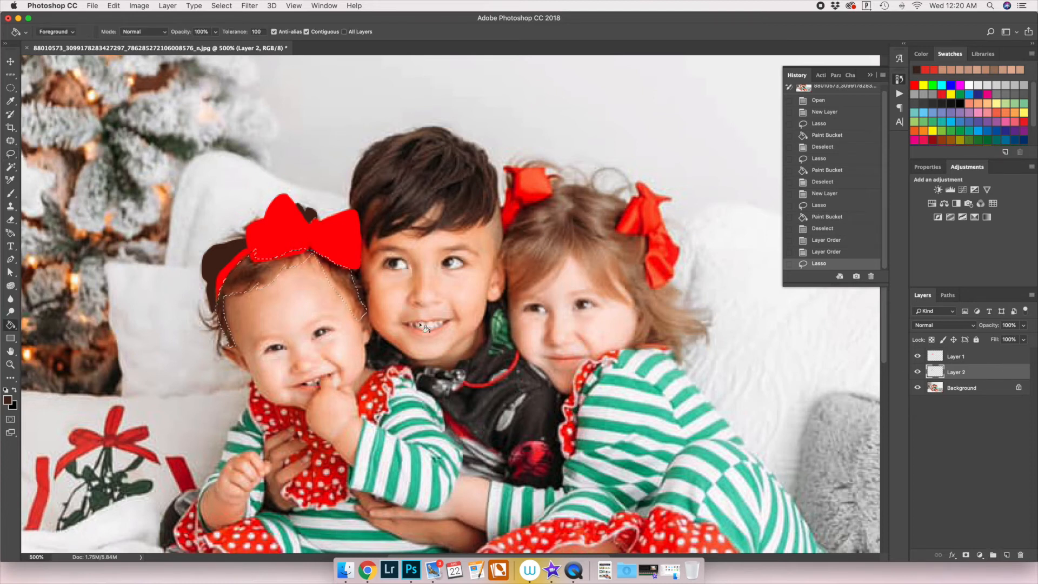
{"action": "left_click", "coordinate": [352, 296]}
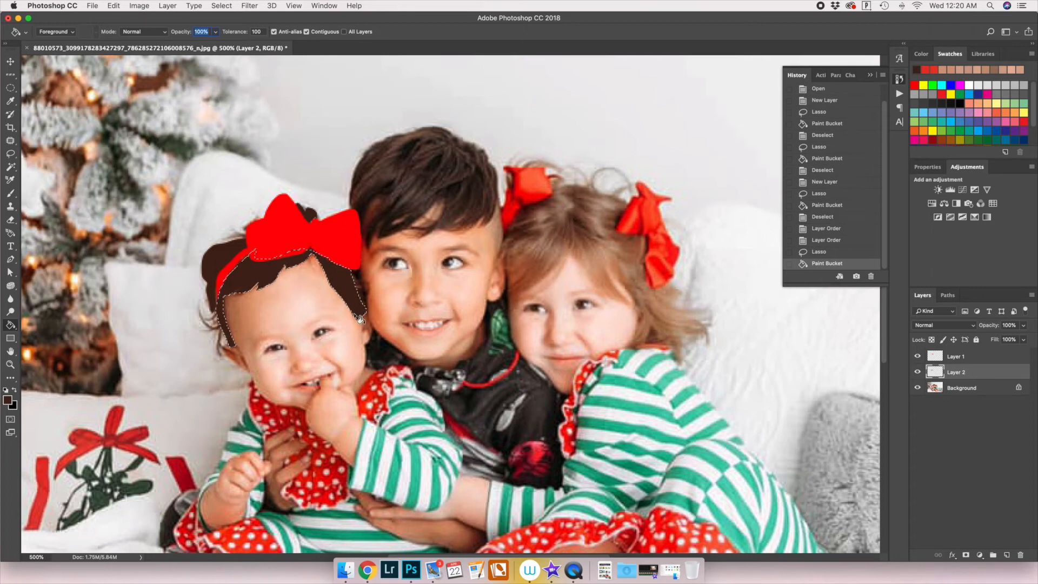
{"action": "key", "text": "super+d"}
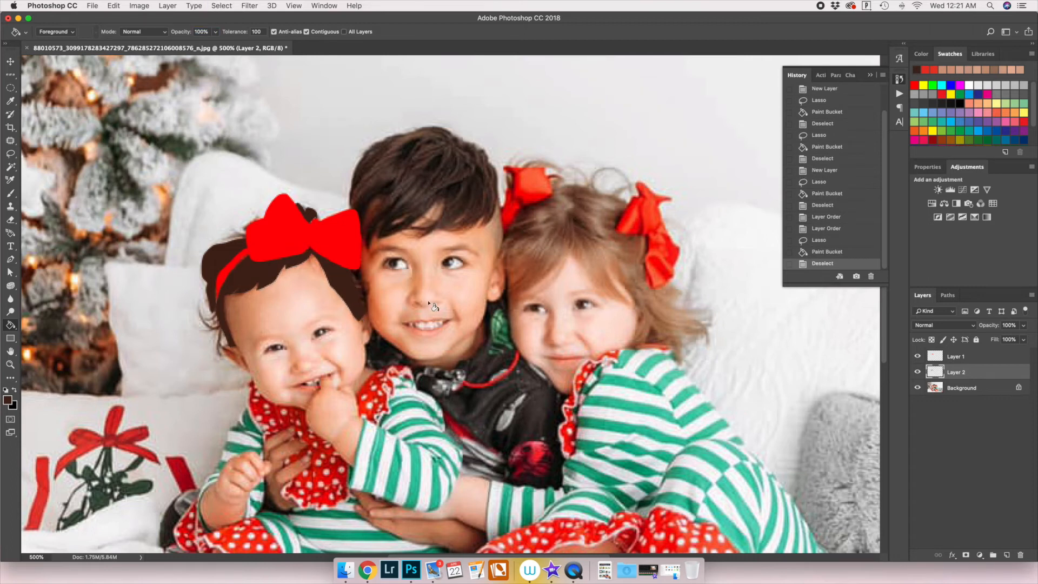
Add a new layer between the hair layer and the photo, and lasso the baby's face including the ears and chin.
{"action": "left_click", "coordinate": [1007, 556]}
{"action": "left_click_drag", "start_coordinate": [940, 372], "coordinate": [954, 392]}
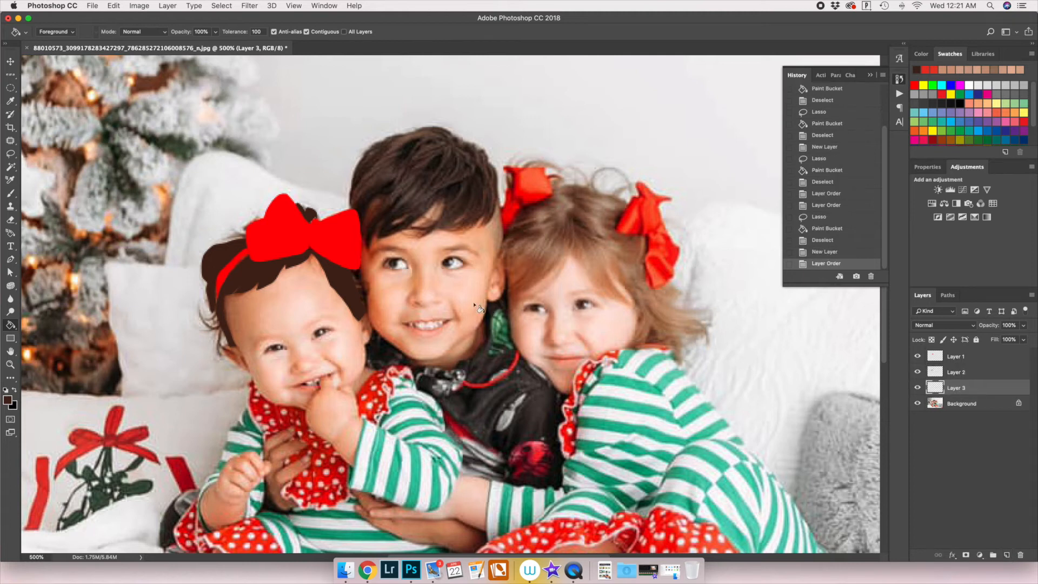
{"action": "key", "text": "l"}
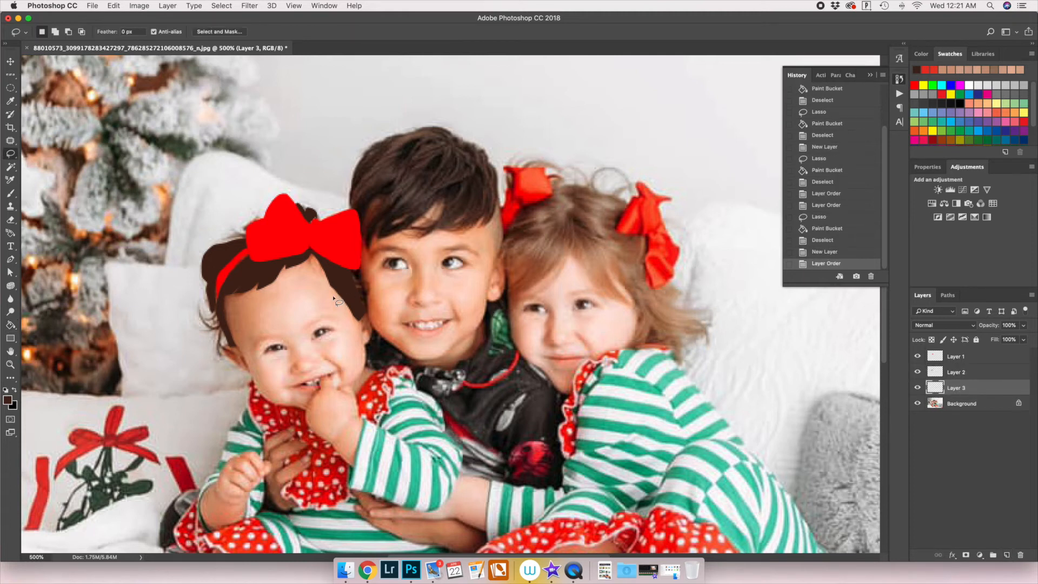
{"action": "left_click_drag", "start_coordinate": [308, 242], "coordinate": [338, 298]}
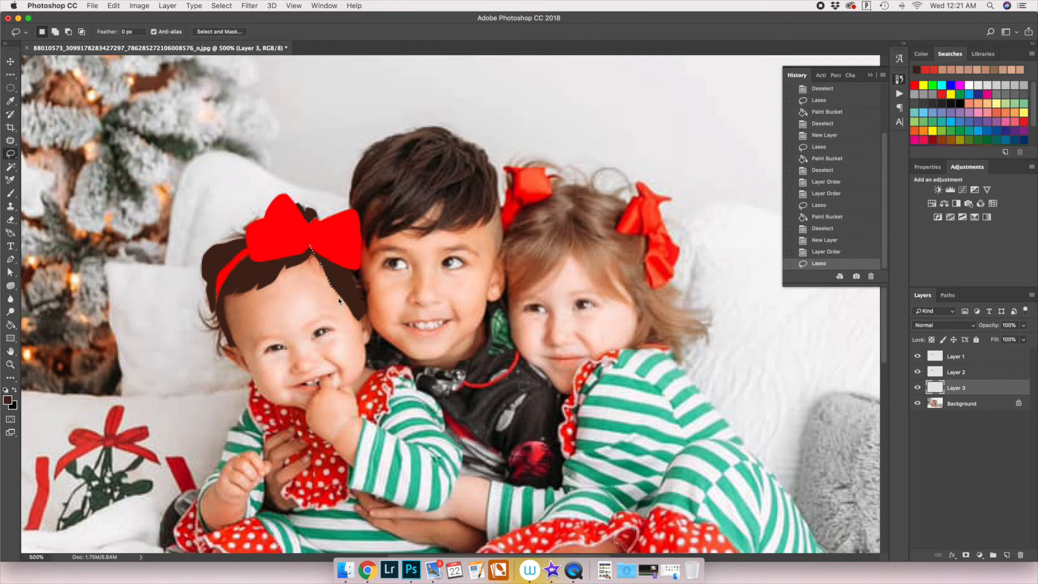
{"action": "mouse_move", "coordinate": [298, 244]}
{"action": "left_mouse_down"}
{"action": "mouse_move", "coordinate": [327, 255]}
{"action": "mouse_move", "coordinate": [374, 329]}
{"action": "mouse_move", "coordinate": [365, 373]}
{"action": "mouse_move", "coordinate": [313, 418]}
{"action": "mouse_move", "coordinate": [264, 402]}
{"action": "mouse_move", "coordinate": [221, 351]}
{"action": "mouse_move", "coordinate": [232, 346]}
{"action": "mouse_move", "coordinate": [225, 299]}
{"action": "mouse_move", "coordinate": [299, 248]}
{"action": "left_mouse_up"}
Trim the face selection where the baby's chin meets the raised hand by subtracting a small lassoed area.
{"action": "key", "text": "super+equal"}
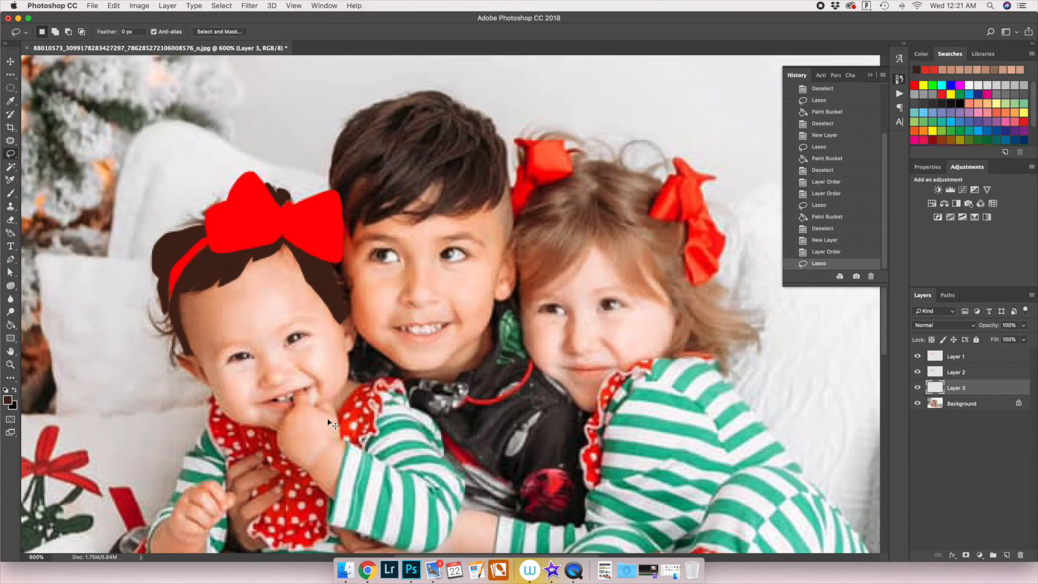
{"action": "key", "text": "super+equal"}
{"action": "key", "text": "super+equal"}
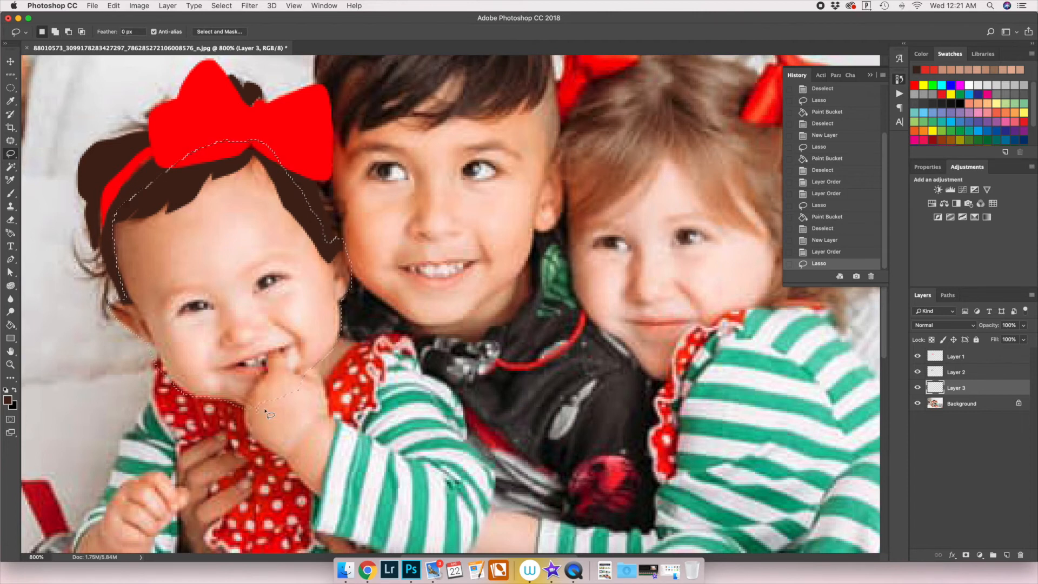
{"action": "key", "text": "alt"}
{"action": "mouse_move", "coordinate": [249, 412]}
{"action": "left_mouse_down"}
{"action": "mouse_move", "coordinate": [252, 426]}
{"action": "mouse_move", "coordinate": [287, 413]}
{"action": "mouse_move", "coordinate": [222, 407]}
{"action": "mouse_move", "coordinate": [225, 419]}
{"action": "mouse_move", "coordinate": [255, 423]}
{"action": "mouse_move", "coordinate": [264, 412]}
{"action": "left_mouse_up"}
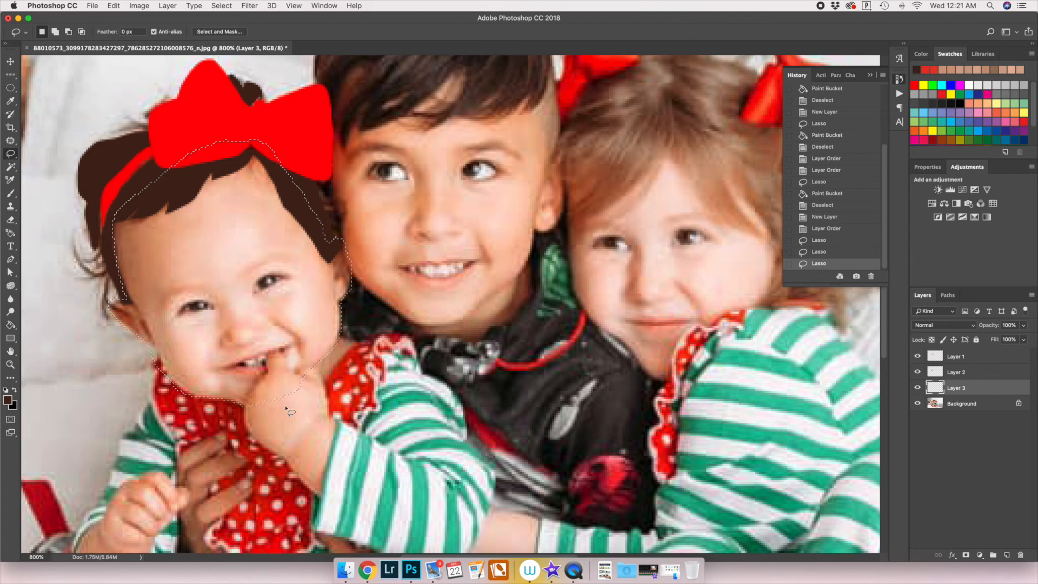
{"action": "key", "text": "shift"}
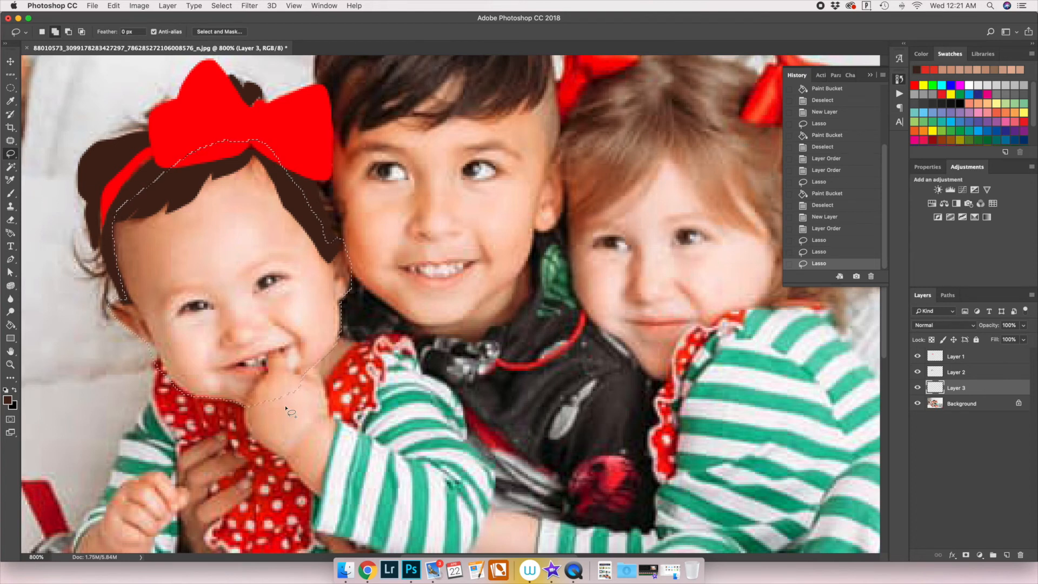
{"action": "key", "text": "alt"}
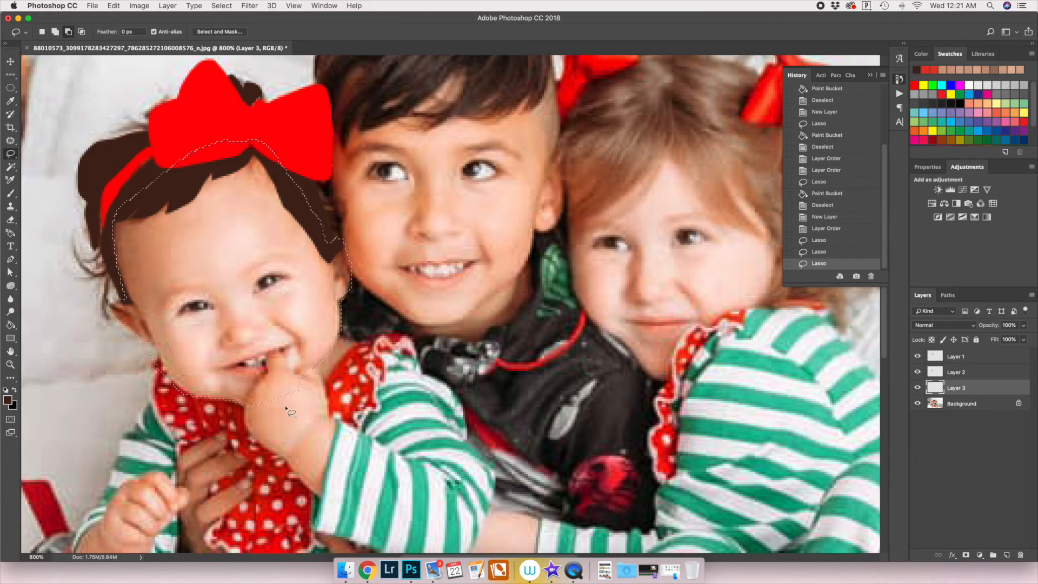
{"action": "key", "text": "shift"}
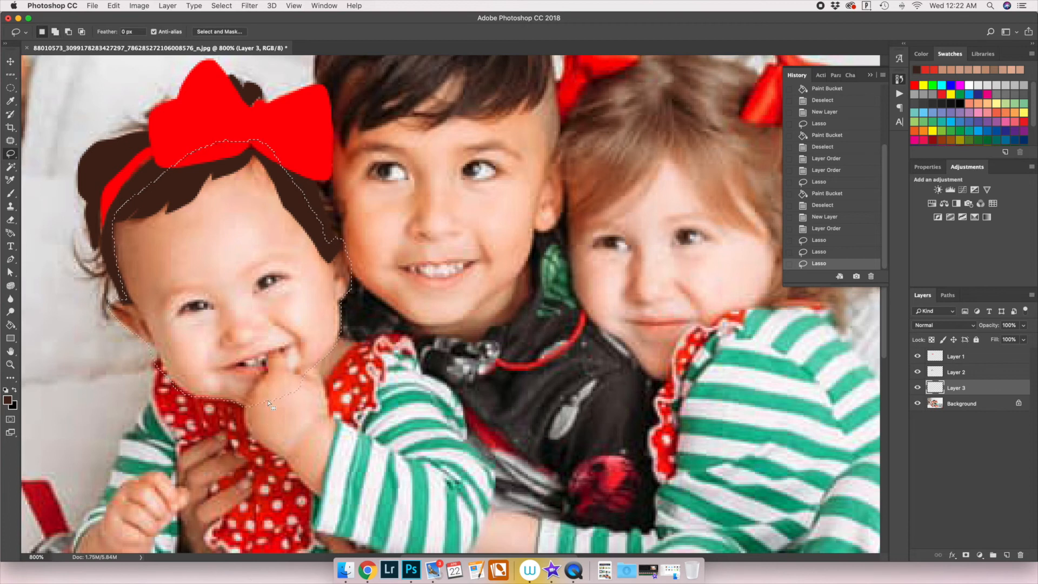
Fill the selected face with a light pink skin tone point-sampled from the baby's forehead, and deselect it.
{"action": "key", "text": "g"}
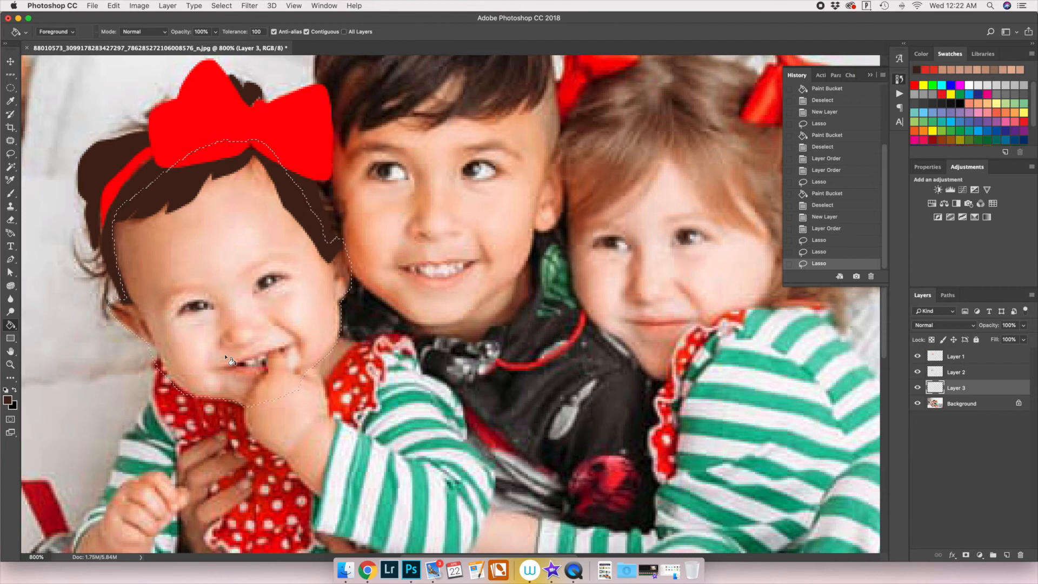
{"action": "key", "text": "i"}
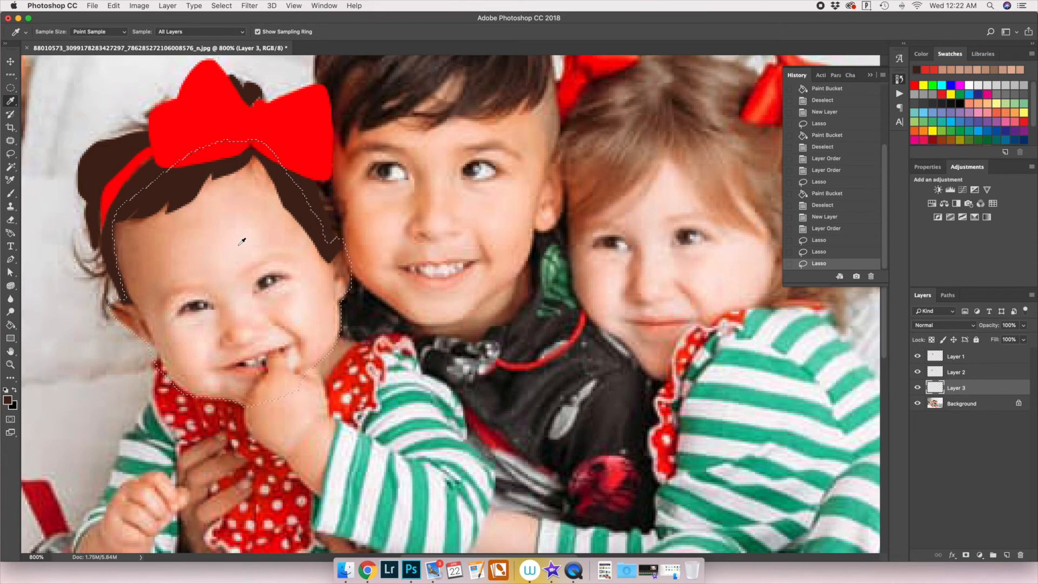
{"action": "key", "text": "g"}
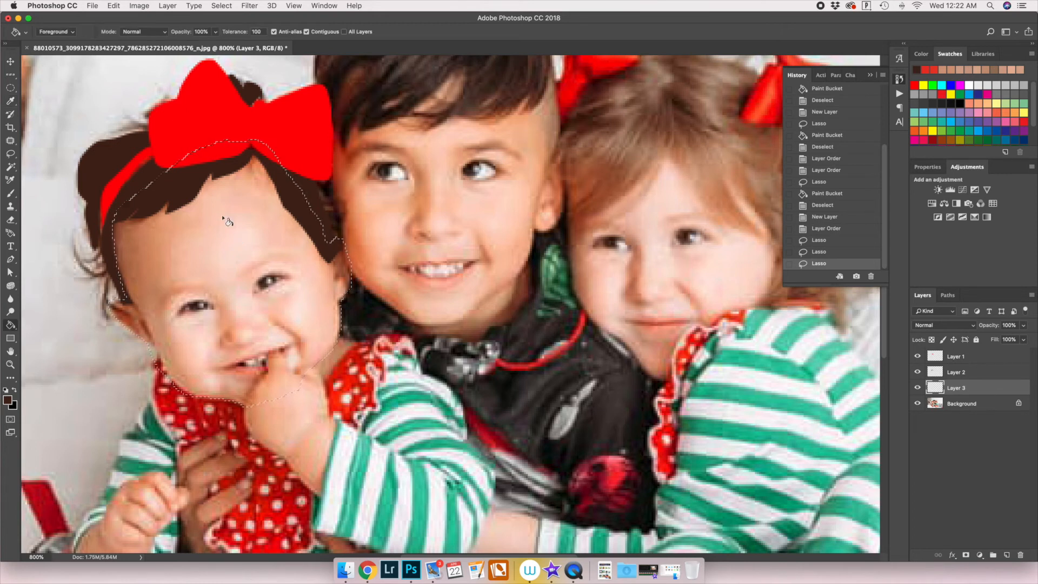
{"action": "key", "text": "i"}
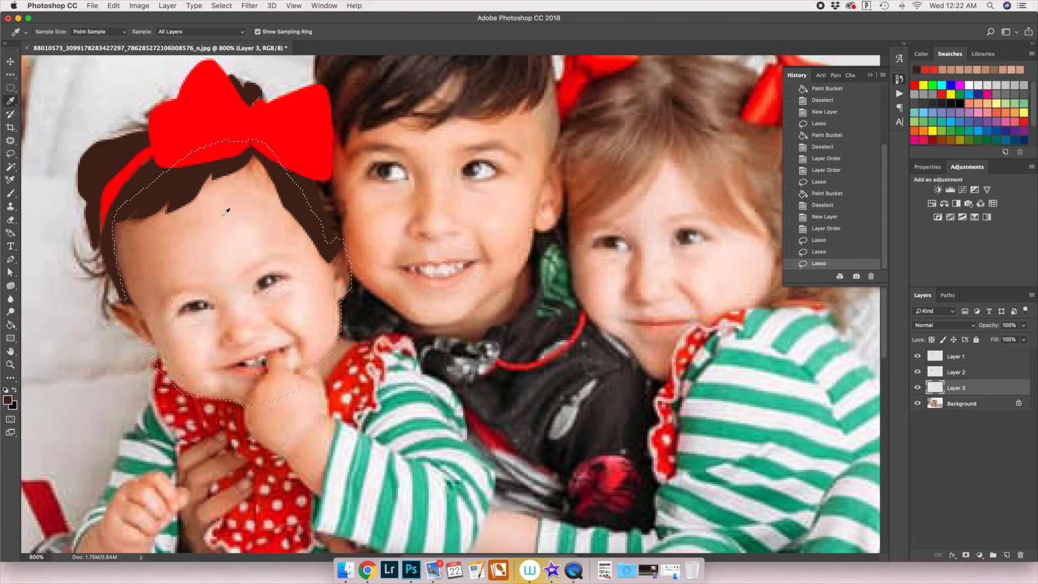
{"action": "left_click", "coordinate": [89, 32]}
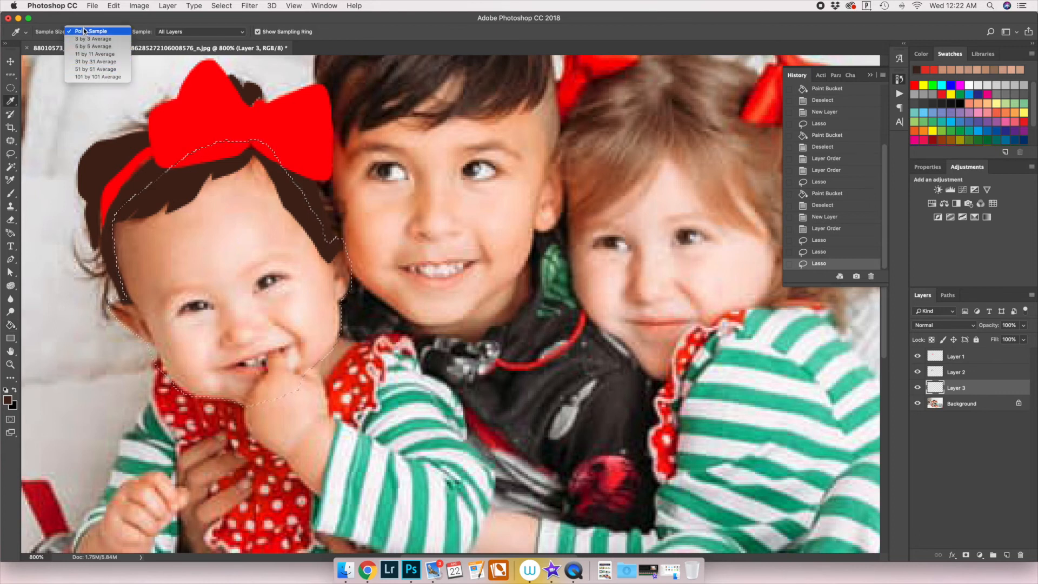
{"action": "left_click", "coordinate": [124, 31]}
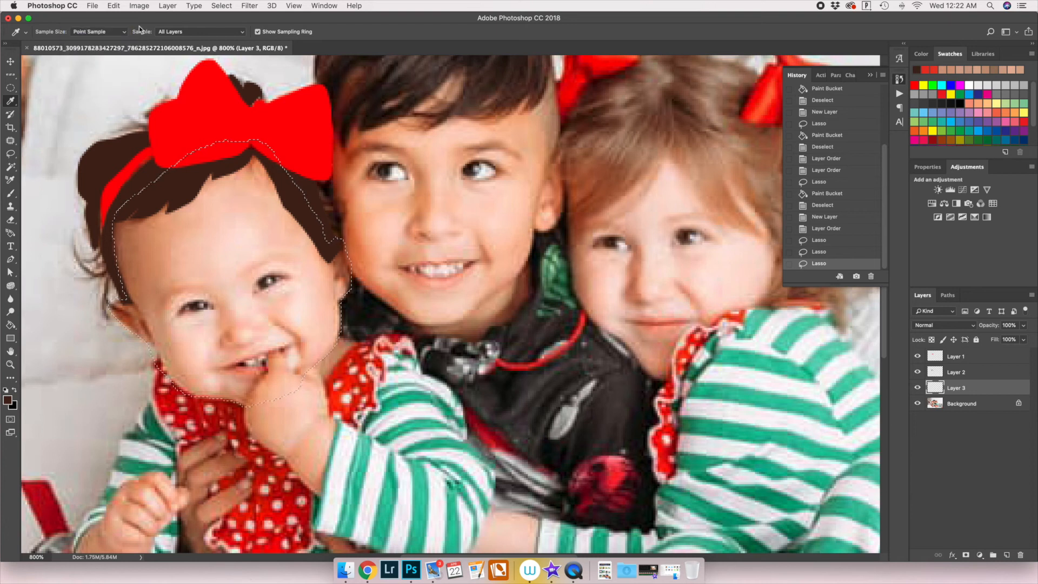
{"action": "key", "text": "g"}
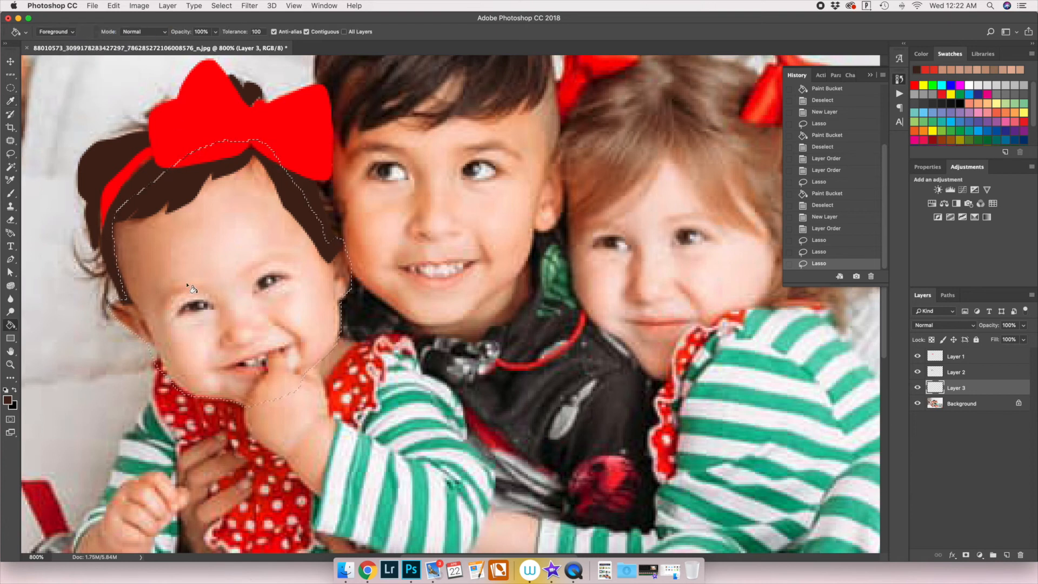
{"action": "left_click", "coordinate": [219, 244], "text": "alt"}
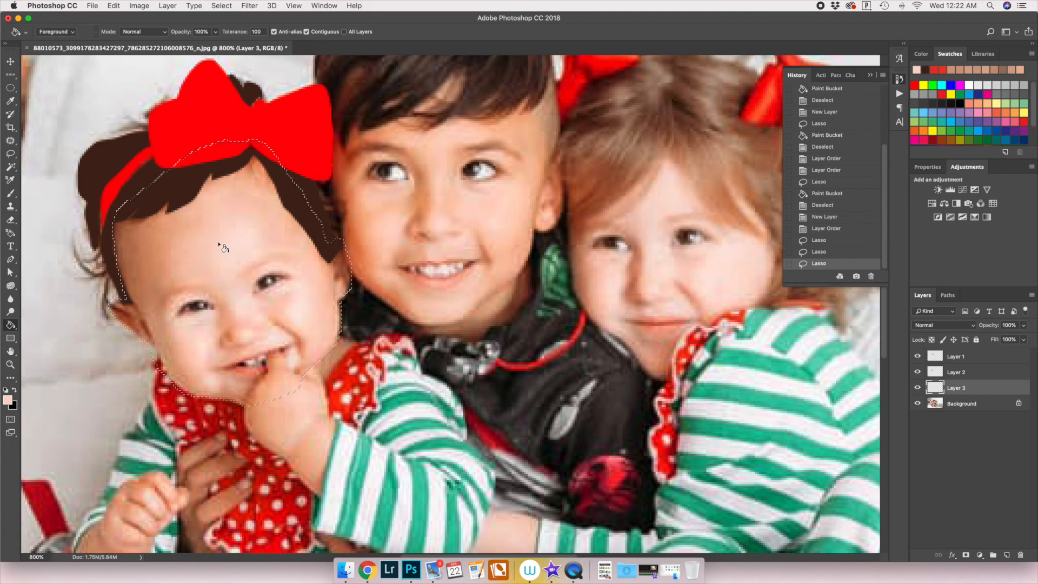
{"action": "left_click", "coordinate": [219, 244]}
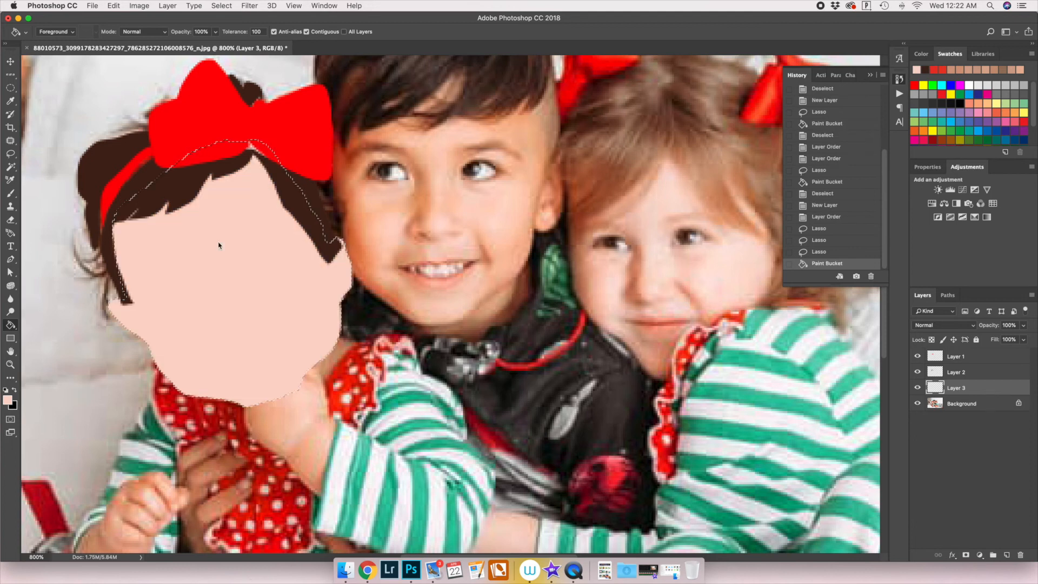
{"action": "key", "text": "super+d"}
Compare the face fill with the original photo by toggling Layer 3's visibility.
{"action": "left_click", "coordinate": [917, 388]}
{"action": "left_click", "coordinate": [917, 388]}
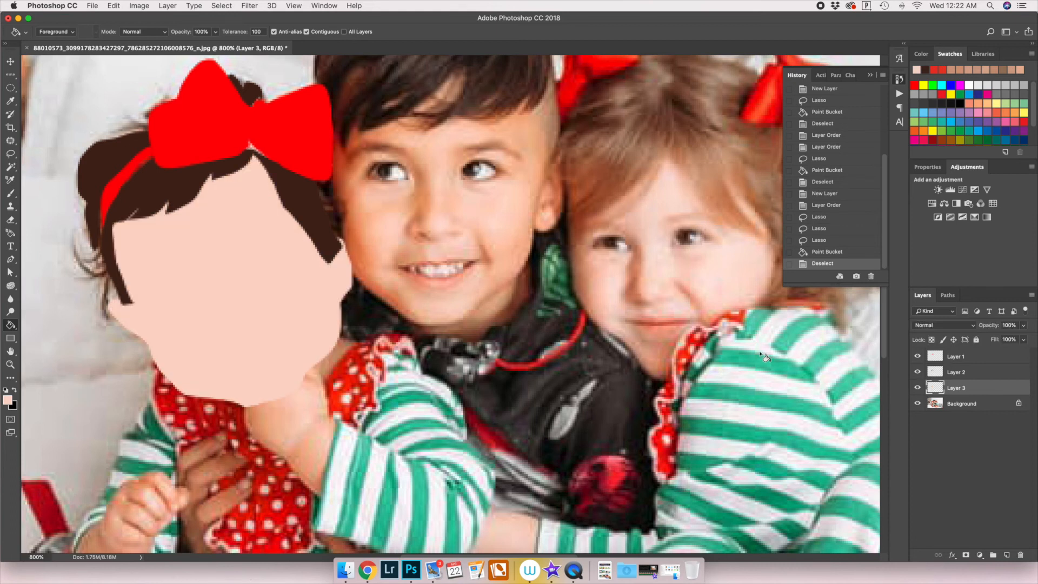
{"action": "key", "text": "super+minus"}
{"action": "key", "text": "super+minus"}
{"action": "key", "text": "super+minus"}
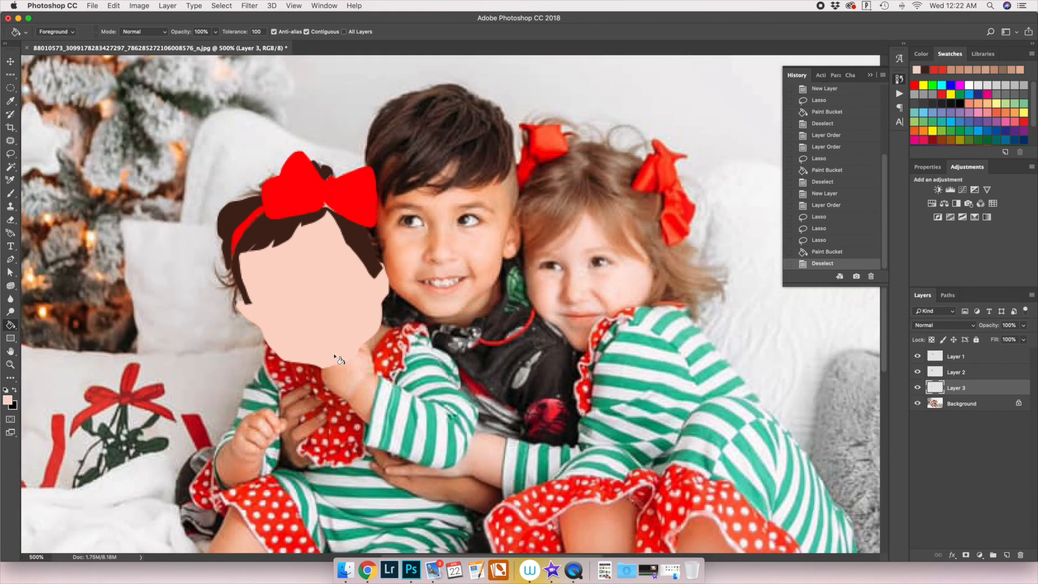
Add a new layer above the bow layer, and hide Layers 1, 2 and 3 to expose the photo.
{"action": "left_click", "coordinate": [960, 358]}
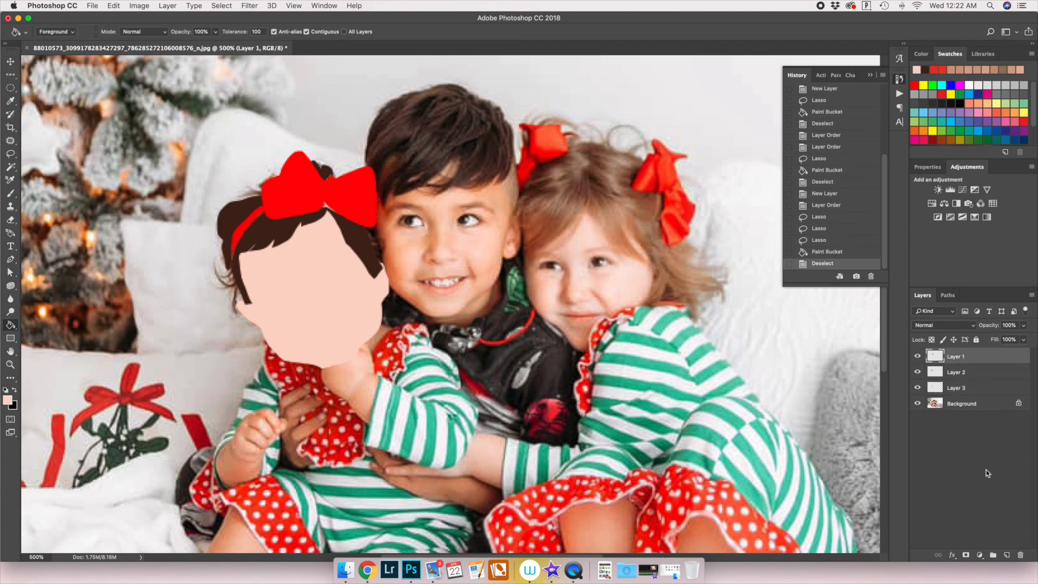
{"action": "left_click", "coordinate": [1007, 555]}
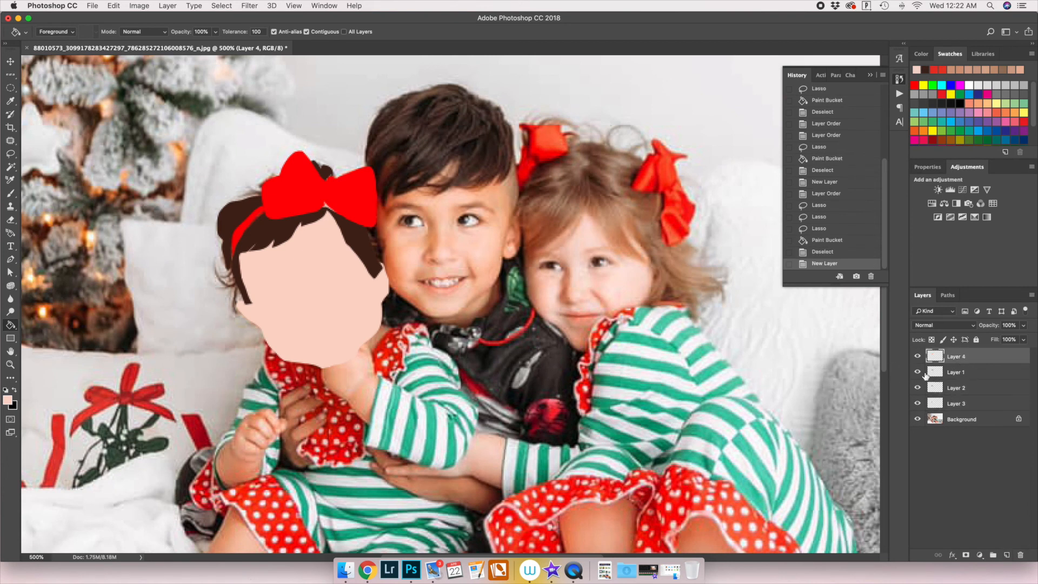
{"action": "left_click_drag", "start_coordinate": [919, 403], "coordinate": [918, 374]}
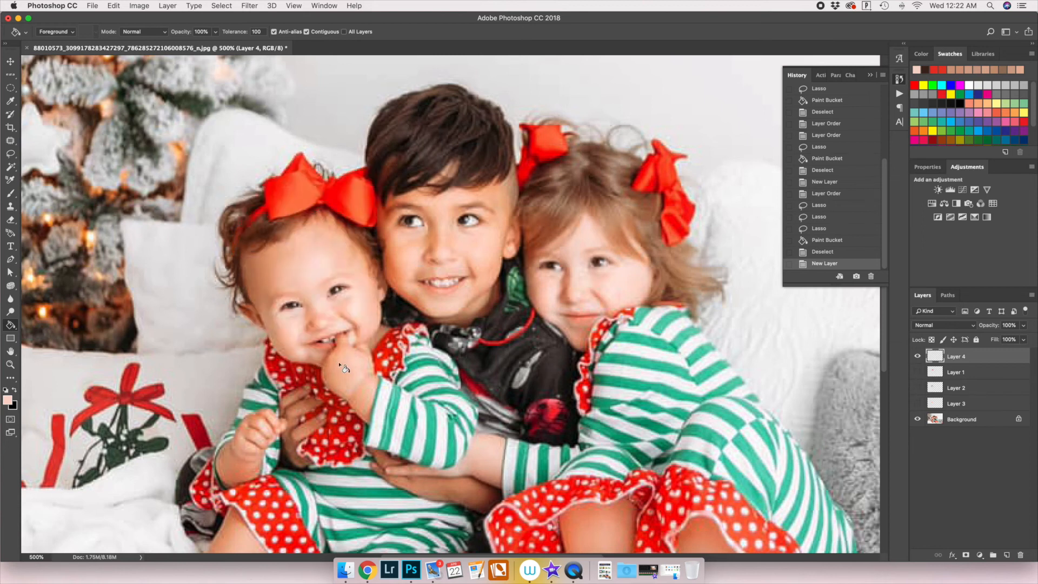
Lasso the baby's raised hand and wrist, fill it with a peach tone sampled from the hand, and deselect it.
{"action": "key", "text": "l"}
{"action": "mouse_move", "coordinate": [357, 345]}
{"action": "left_mouse_down"}
{"action": "mouse_move", "coordinate": [379, 379]}
{"action": "mouse_move", "coordinate": [369, 426]}
{"action": "mouse_move", "coordinate": [322, 376]}
{"action": "mouse_move", "coordinate": [337, 333]}
{"action": "mouse_move", "coordinate": [367, 357]}
{"action": "left_mouse_up"}
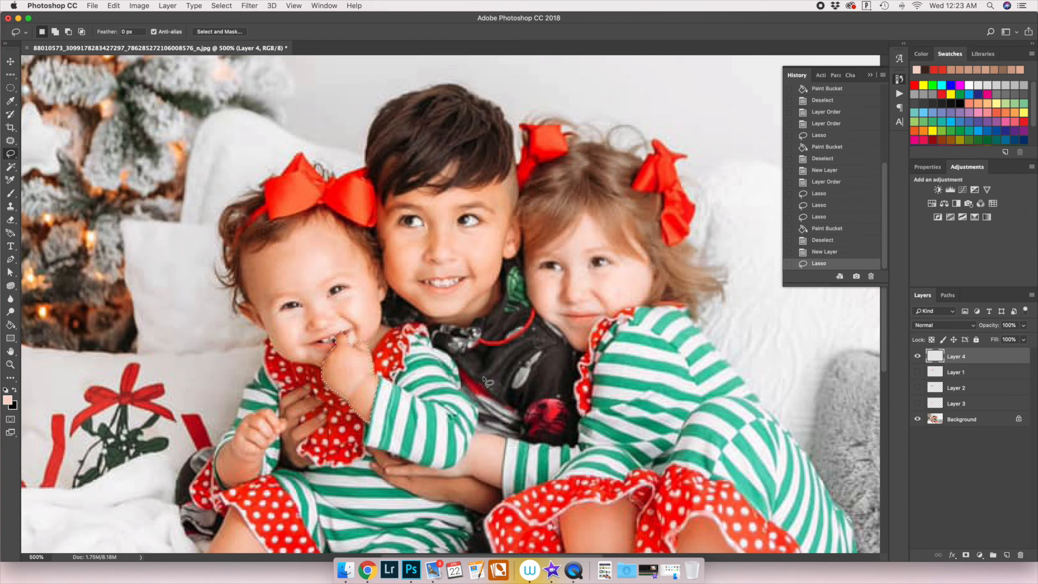
{"action": "key", "text": "g"}
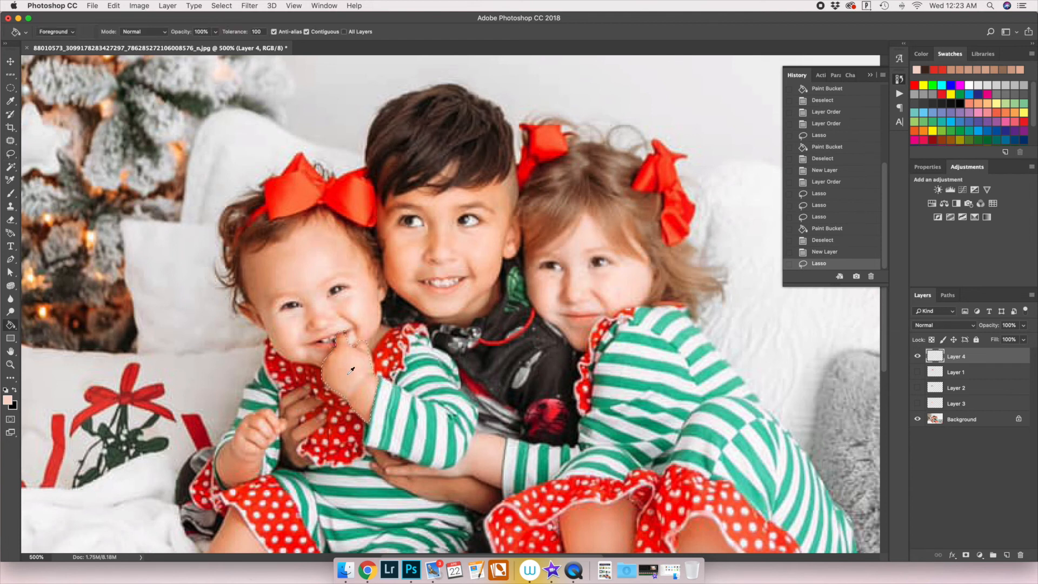
{"action": "left_click", "coordinate": [351, 370], "text": "alt"}
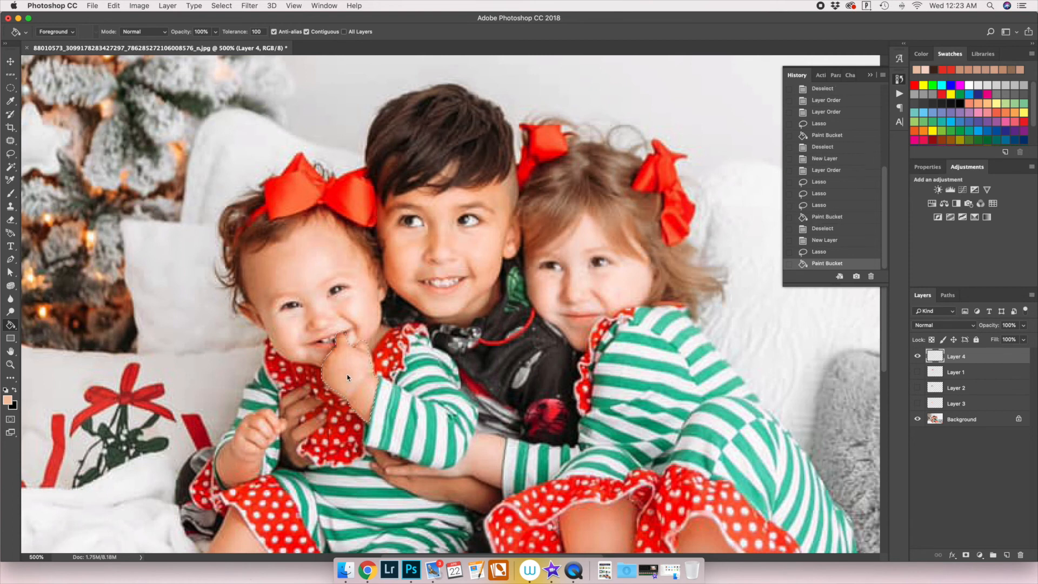
{"action": "left_click", "coordinate": [349, 378]}
{"action": "key", "text": "super+d"}
Show Layers 1 to 3 in place of the Background photo, and add a new layer directly above the Background.
{"action": "left_click_drag", "start_coordinate": [917, 372], "coordinate": [921, 406]}
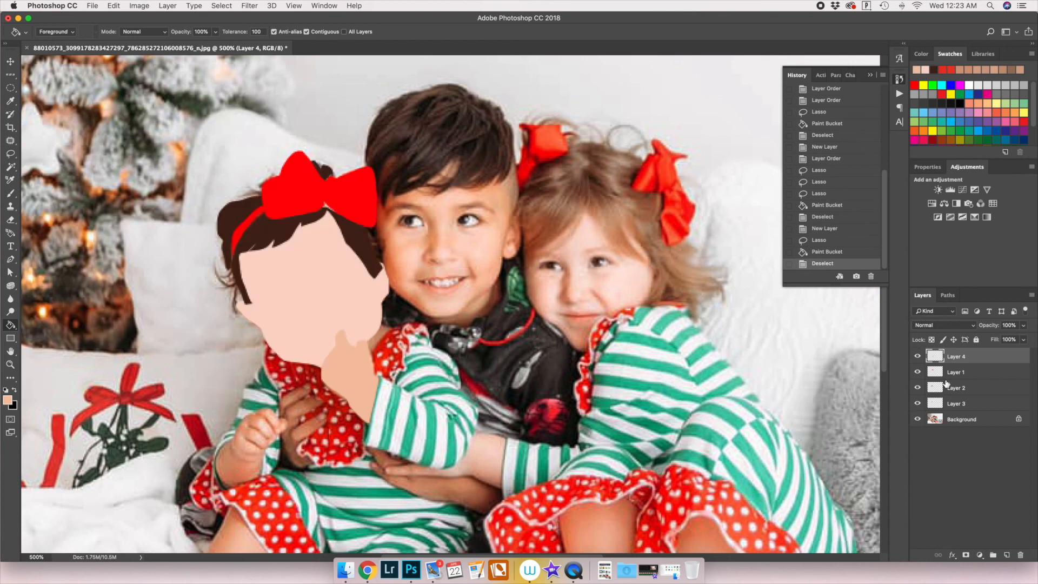
{"action": "left_click", "coordinate": [918, 419]}
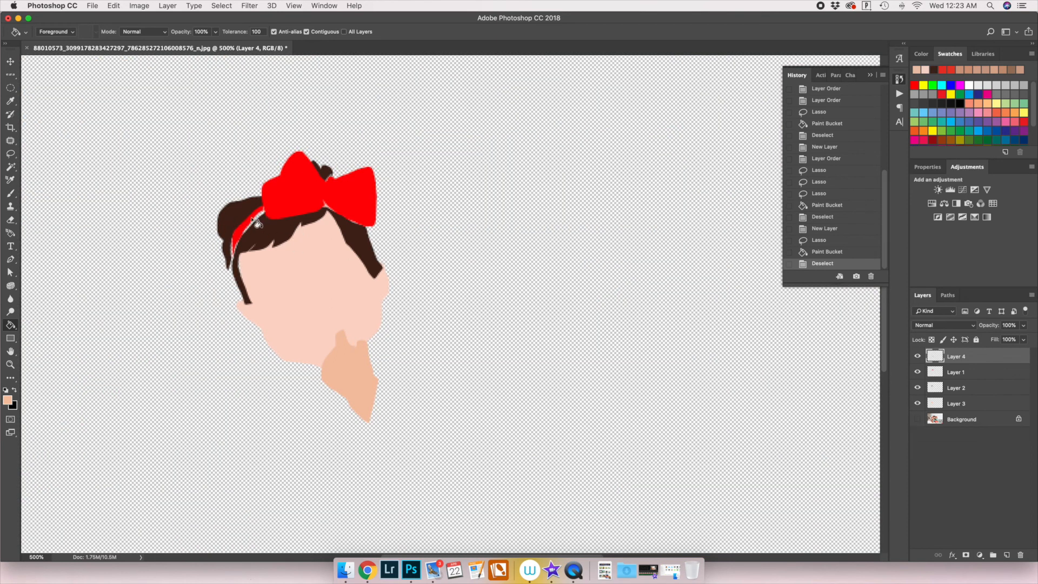
{"action": "left_click", "coordinate": [979, 420]}
{"action": "left_click", "coordinate": [1003, 556]}
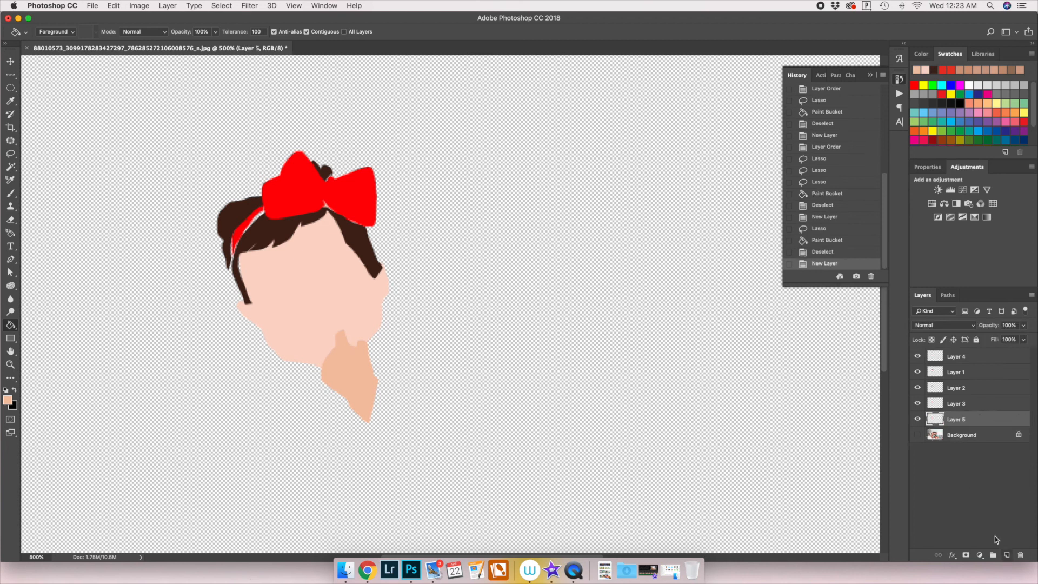
Try painting broad soft black brush strokes behind the baby's artwork on the new layer, and undo them.
{"action": "key", "text": "b"}
{"action": "mouse_move", "coordinate": [406, 209]}
{"action": "left_mouse_down"}
{"action": "mouse_move", "coordinate": [290, 226]}
{"action": "mouse_move", "coordinate": [241, 258]}
{"action": "mouse_move", "coordinate": [204, 308]}
{"action": "mouse_move", "coordinate": [270, 252]}
{"action": "mouse_move", "coordinate": [256, 207]}
{"action": "mouse_move", "coordinate": [390, 263]}
{"action": "mouse_move", "coordinate": [382, 371]}
{"action": "mouse_move", "coordinate": [238, 364]}
{"action": "mouse_move", "coordinate": [345, 350]}
{"action": "mouse_move", "coordinate": [465, 405]}
{"action": "left_mouse_up"}
{"action": "key", "text": "super+z"}
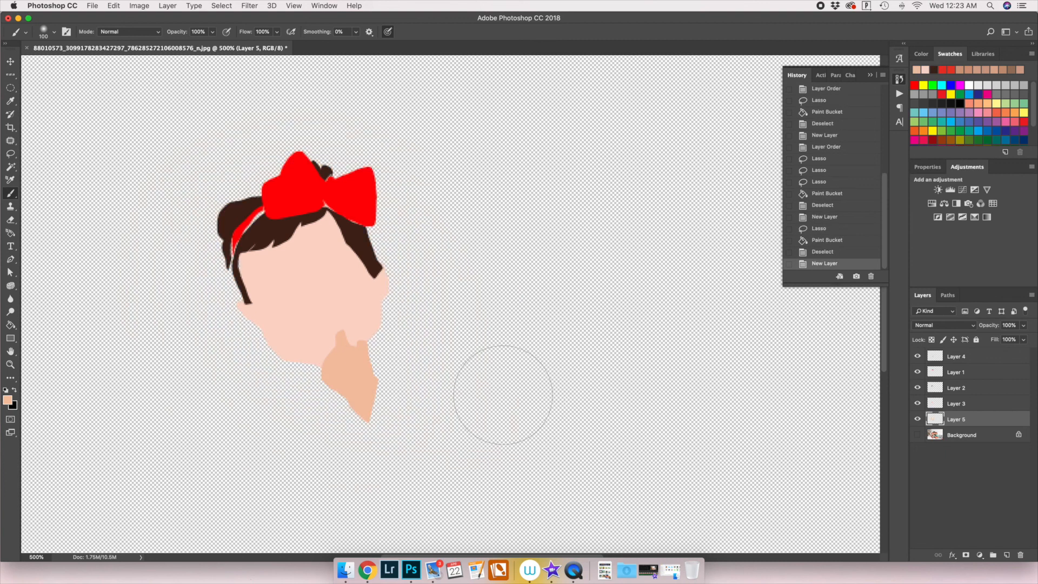
{"action": "key", "text": "d"}
{"action": "mouse_move", "coordinate": [172, 352]}
{"action": "left_mouse_down"}
{"action": "mouse_move", "coordinate": [343, 184]}
{"action": "mouse_move", "coordinate": [172, 456]}
{"action": "mouse_move", "coordinate": [311, 425]}
{"action": "mouse_move", "coordinate": [340, 298]}
{"action": "mouse_move", "coordinate": [391, 201]}
{"action": "mouse_move", "coordinate": [417, 289]}
{"action": "mouse_move", "coordinate": [433, 507]}
{"action": "mouse_move", "coordinate": [306, 279]}
{"action": "mouse_move", "coordinate": [311, 197]}
{"action": "mouse_move", "coordinate": [222, 157]}
{"action": "mouse_move", "coordinate": [131, 252]}
{"action": "mouse_move", "coordinate": [317, 473]}
{"action": "mouse_move", "coordinate": [409, 487]}
{"action": "mouse_move", "coordinate": [427, 476]}
{"action": "left_mouse_up"}
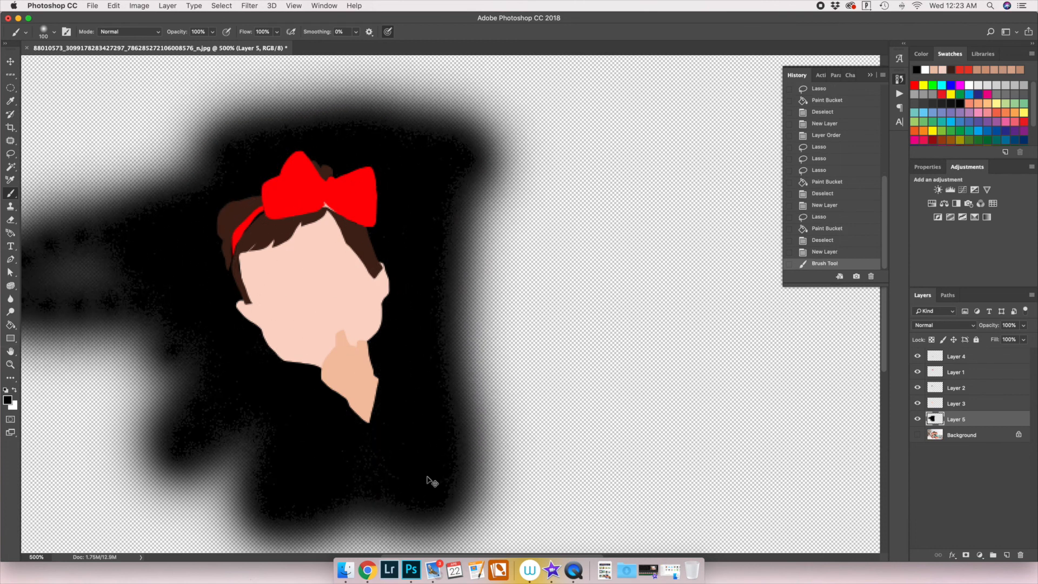
{"action": "key", "text": "super+z"}
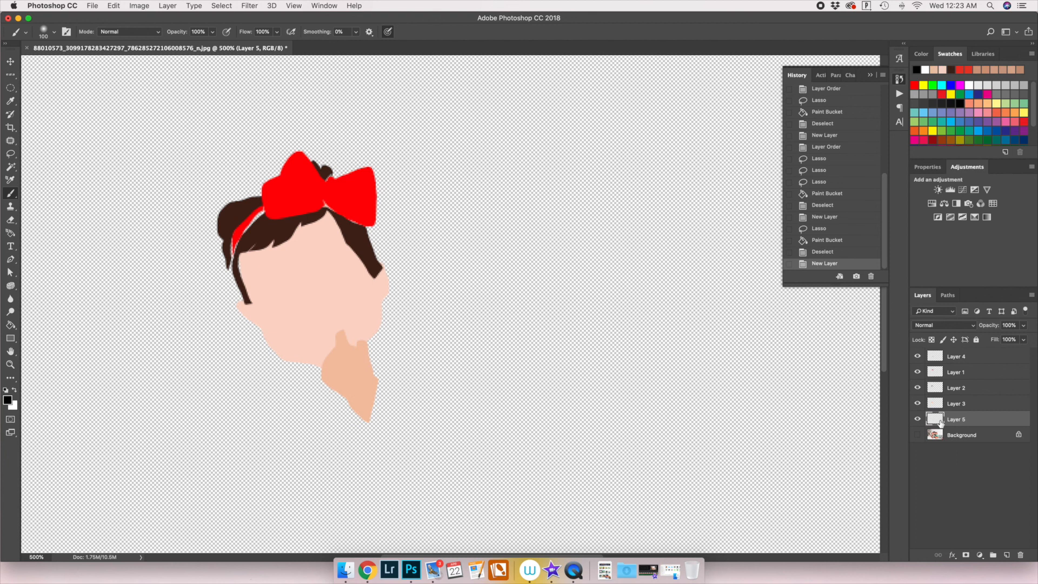
Show the Background photo again and rename Layer 2, which holds the baby's hair, as "hair".
{"action": "left_click", "coordinate": [919, 434]}
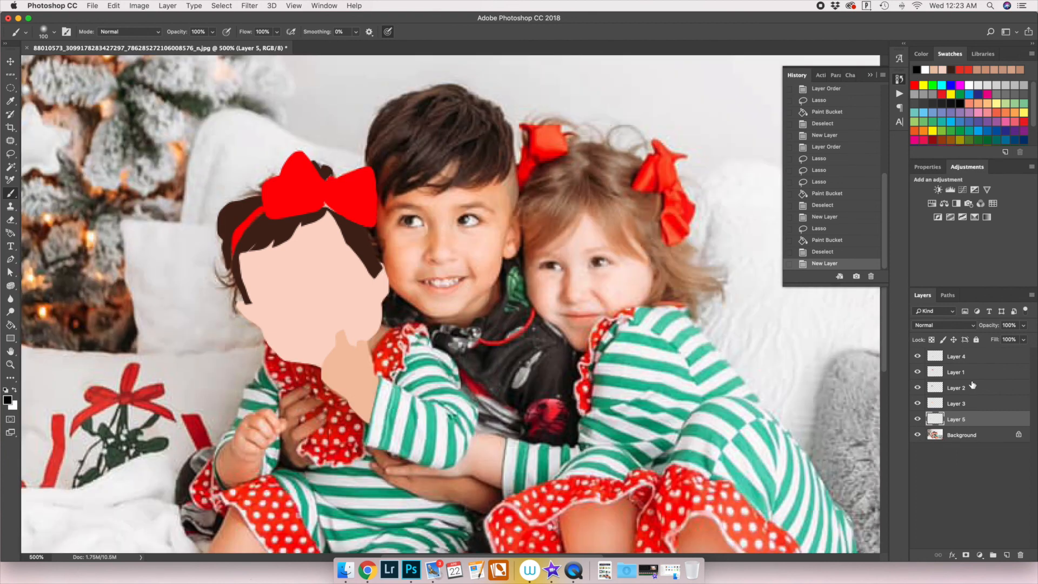
{"action": "double_click", "coordinate": [954, 388]}
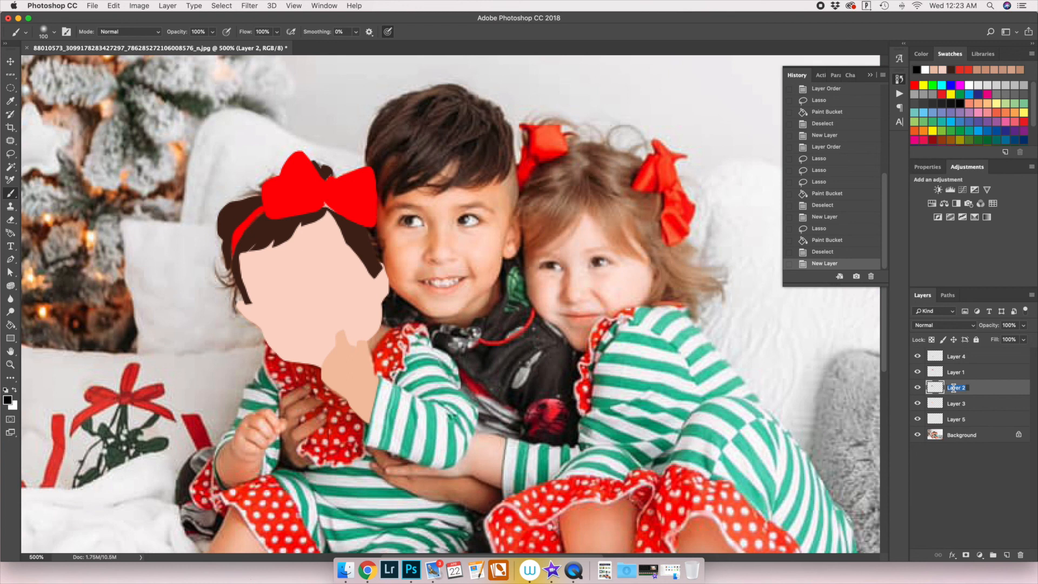
{"action": "type", "text": "hair"}
{"action": "key", "text": "Return"}
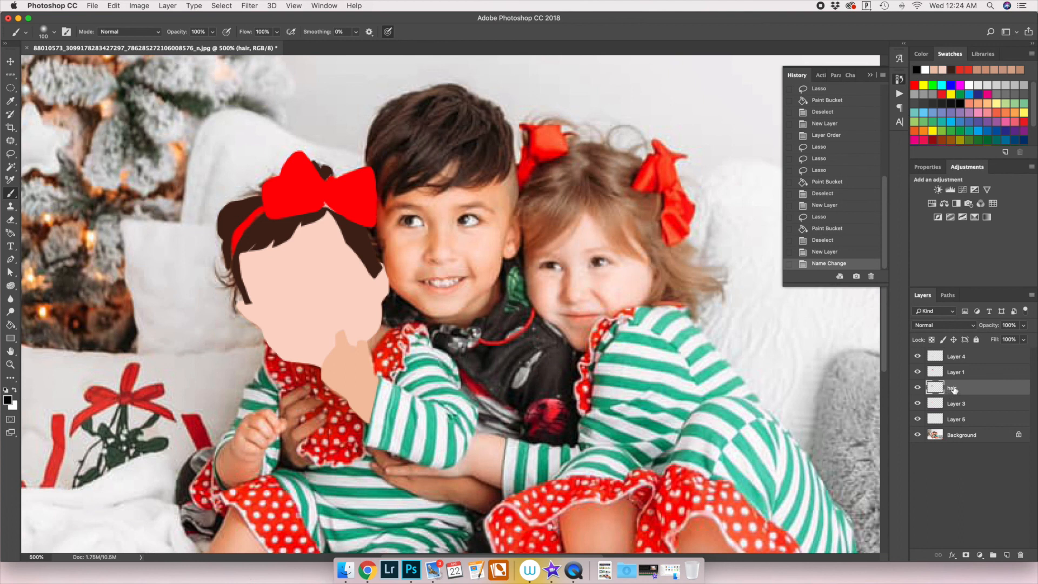
Compare the hair fill with the photo by toggling the hair layer's visibility, and select Layer 3.
{"action": "left_click", "coordinate": [918, 390]}
{"action": "left_click", "coordinate": [918, 390]}
{"action": "left_click", "coordinate": [917, 390]}
{"action": "left_click", "coordinate": [917, 389]}
{"action": "left_click", "coordinate": [961, 406]}
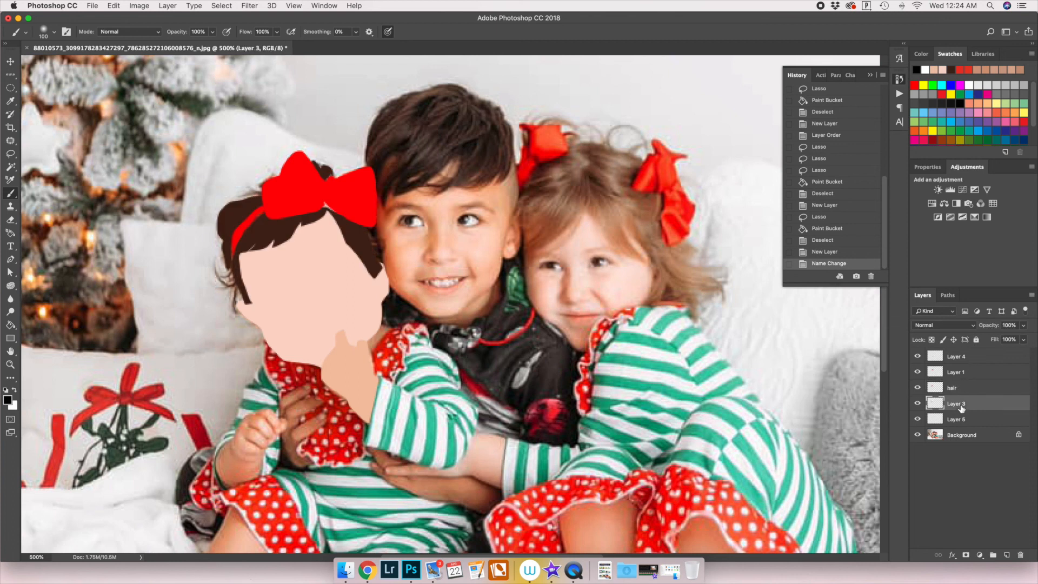